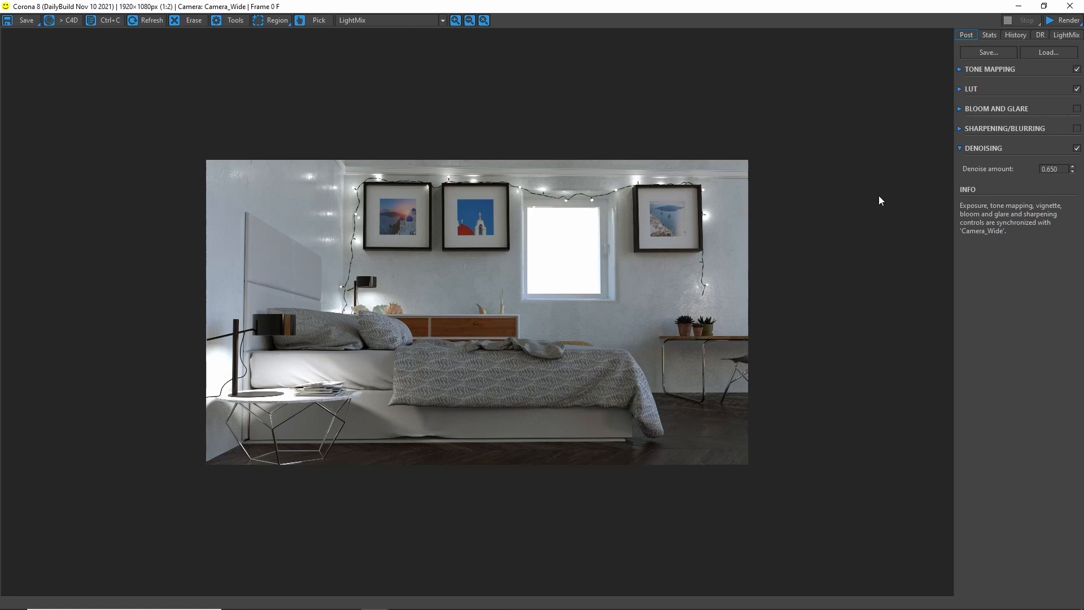
Turn off the Lamp Corner, Fairy lights, China Ball, Fill, Lamp Bed and Rest (unassigned) layers in the LightMix
click(1065, 36)
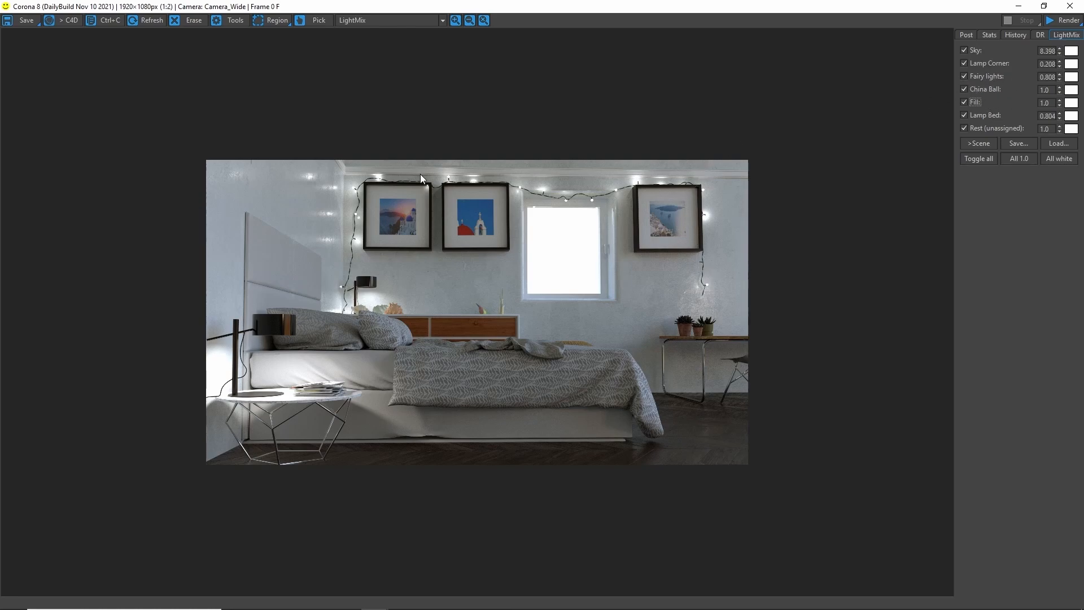
click(964, 63)
click(964, 76)
click(964, 89)
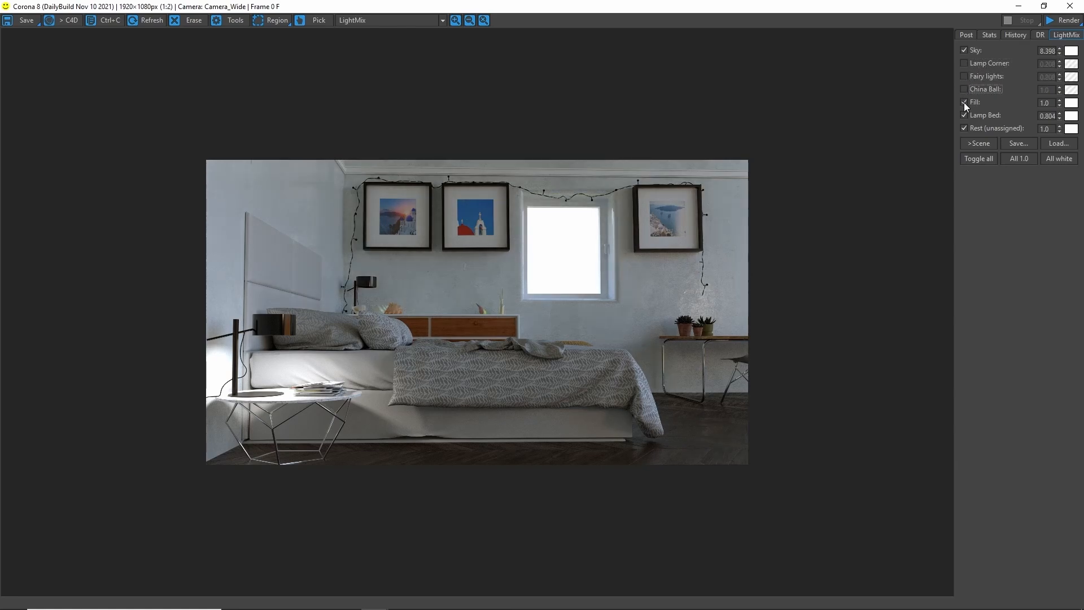
click(964, 103)
click(963, 116)
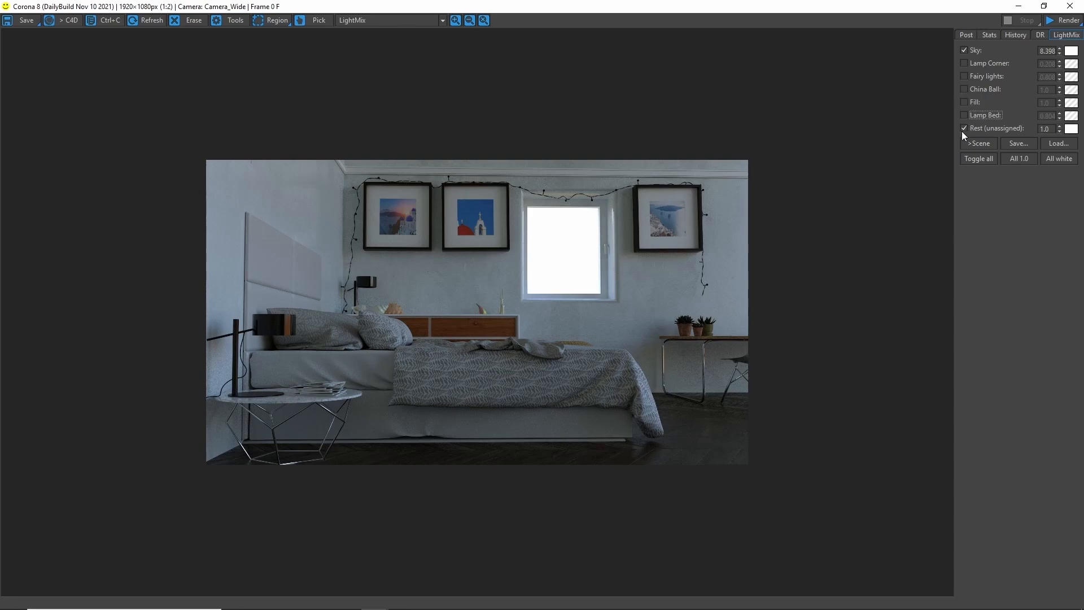
click(964, 129)
Toggle the Sky layer off and on to compare, leave it enabled, and lower its intensity to 0.667
click(965, 50)
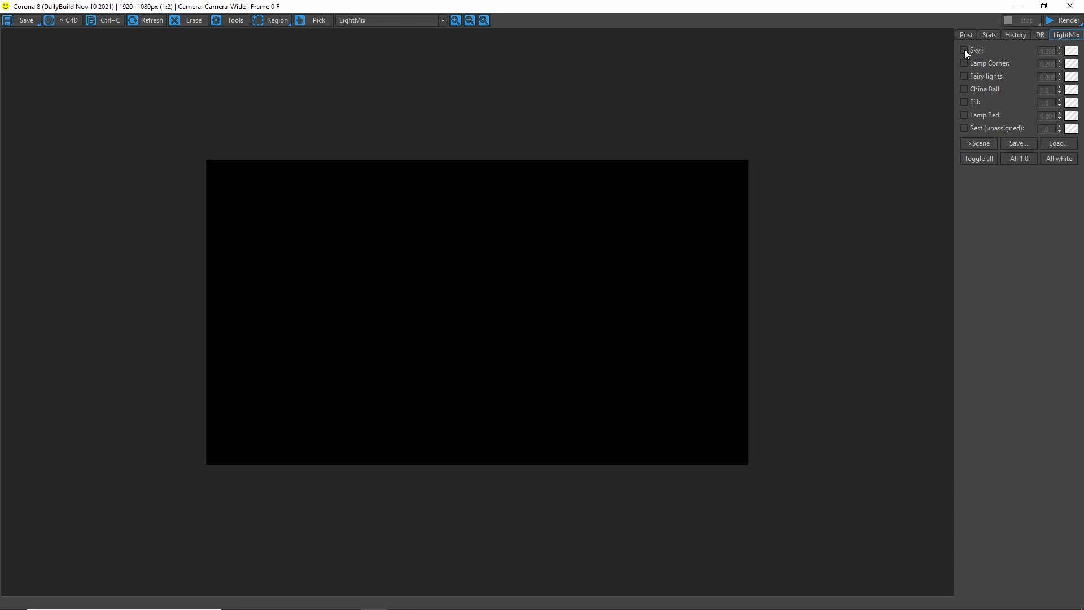
click(964, 49)
click(965, 49)
click(964, 49)
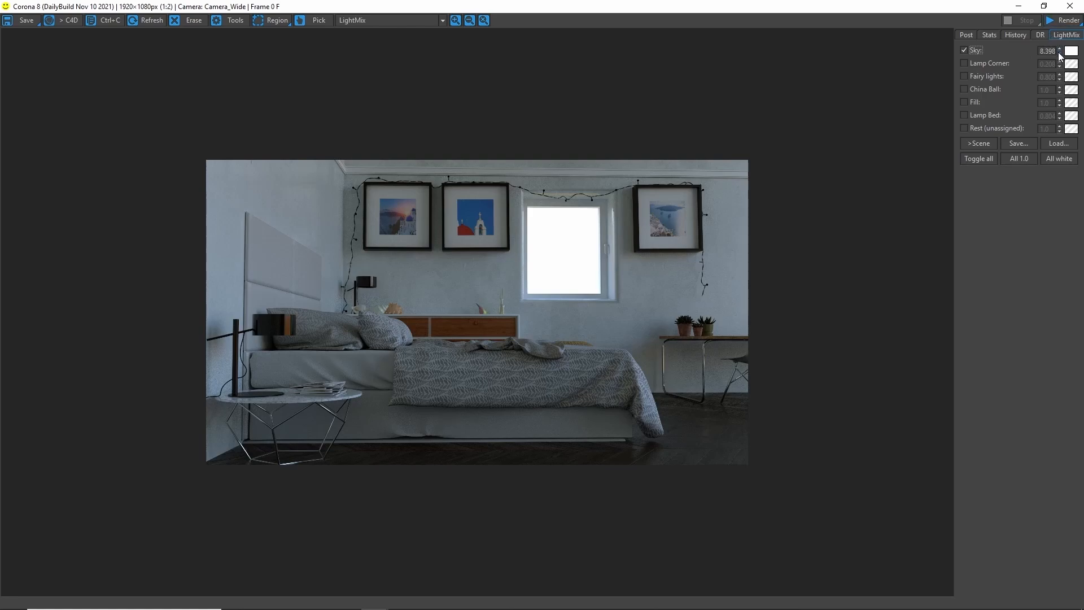
drag(1060, 55, 1059, 74)
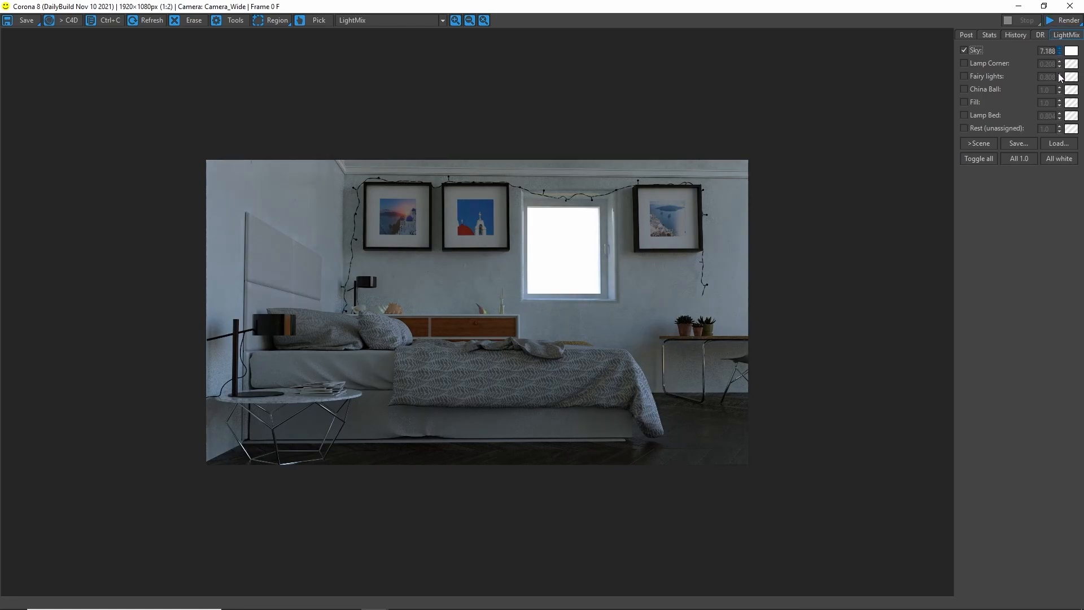
drag(1050, 146, 1065, 368)
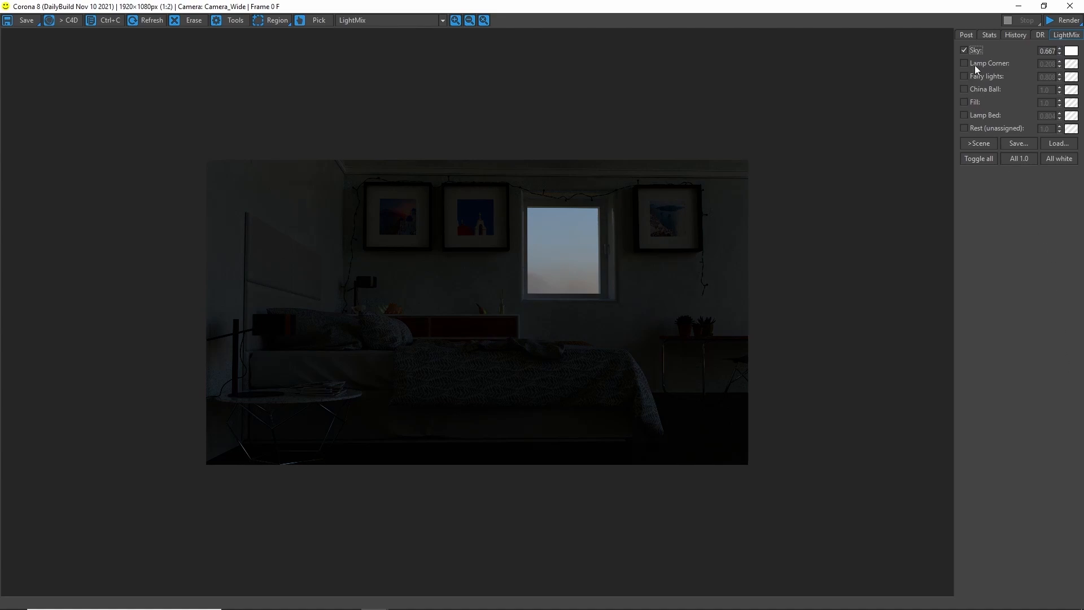
Turn on the Lamp Bed and Lamp Corner layers and tint the Lamp Corner light teal
click(965, 115)
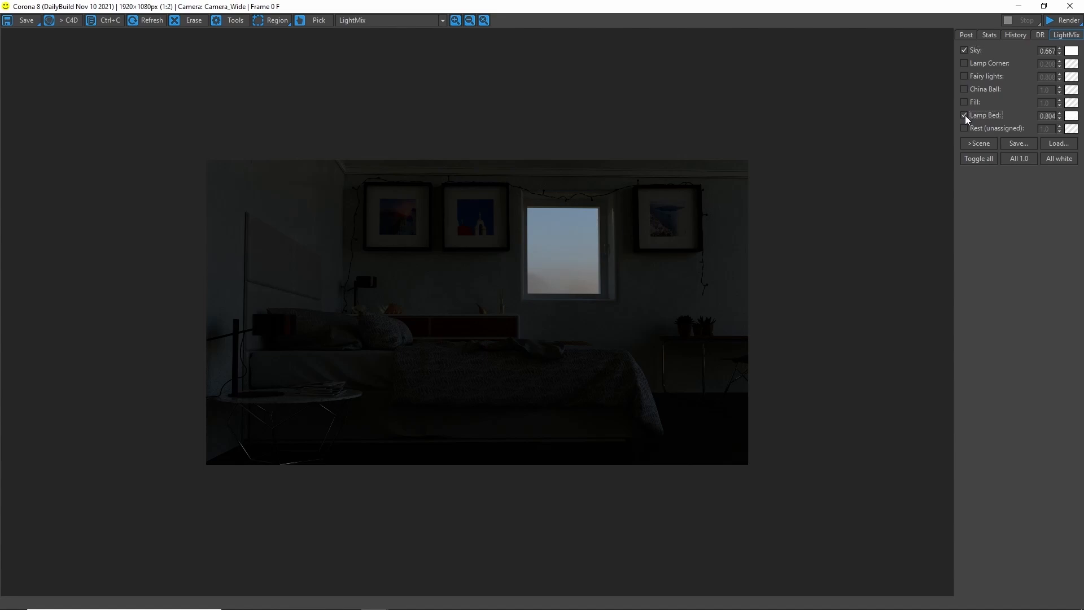
click(964, 63)
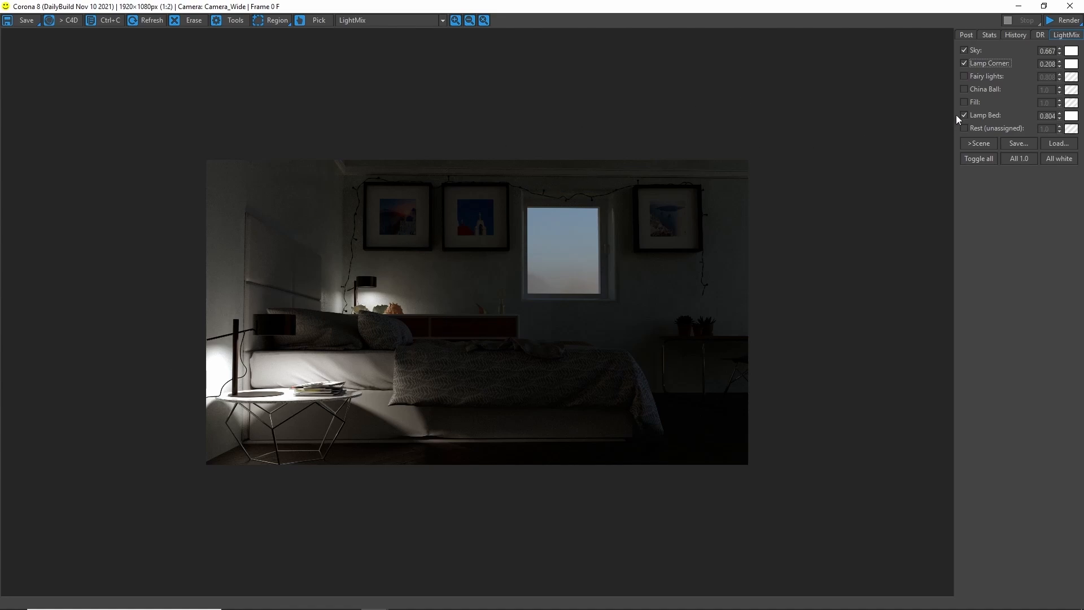
click(1072, 64)
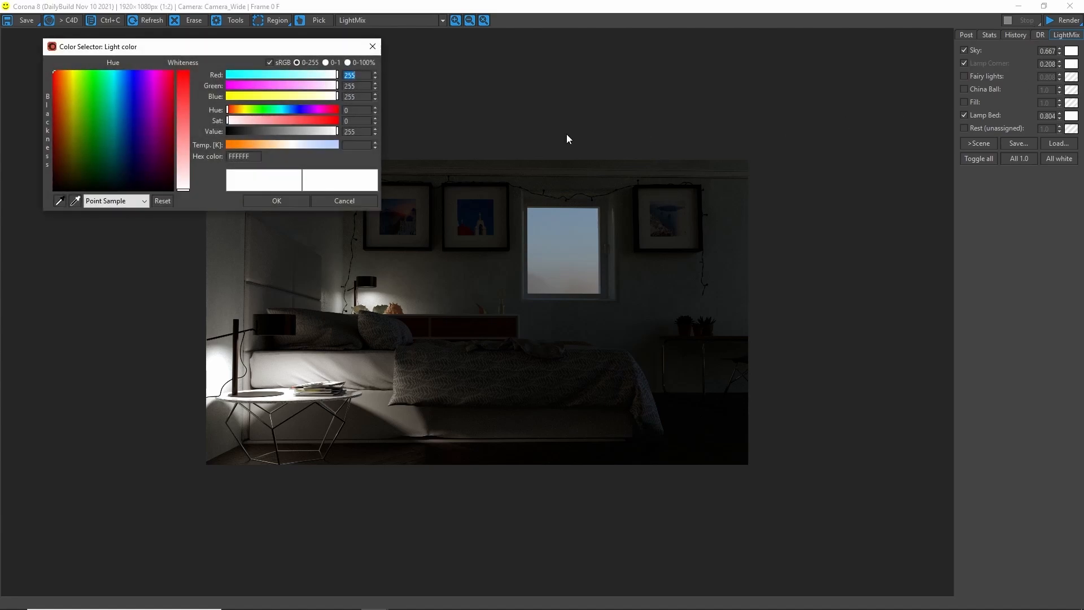
click(113, 104)
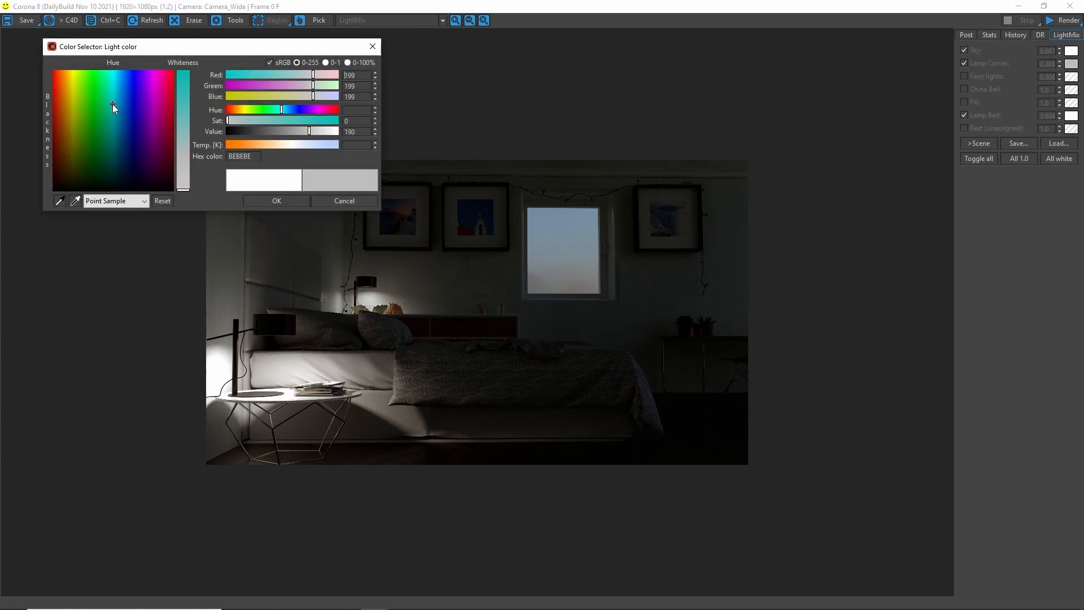
click(183, 105)
click(278, 201)
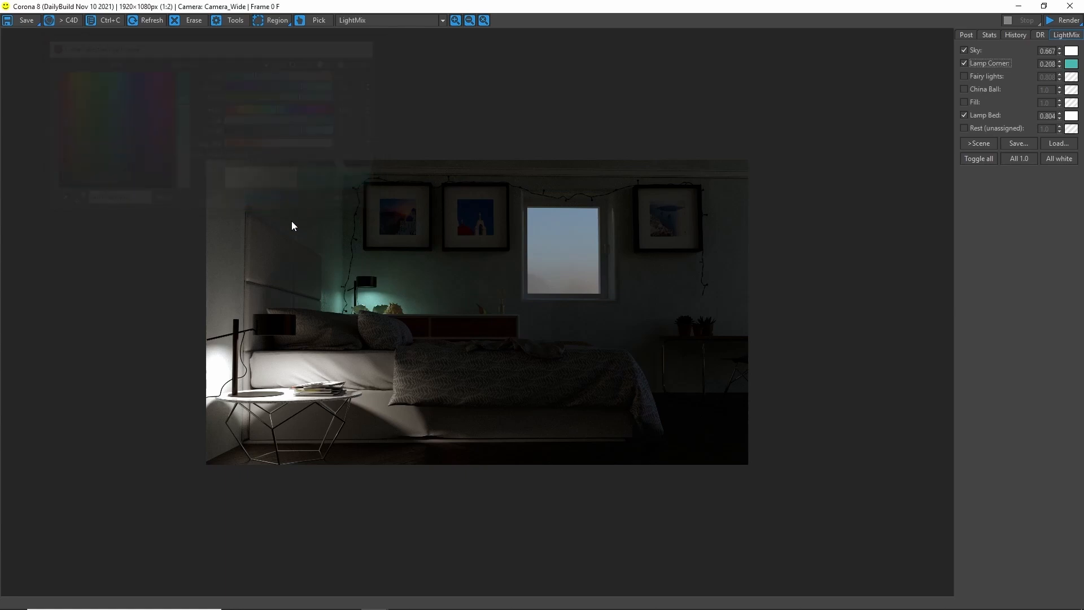
Tint the Lamp Bed light pinkish magenta
click(1076, 117)
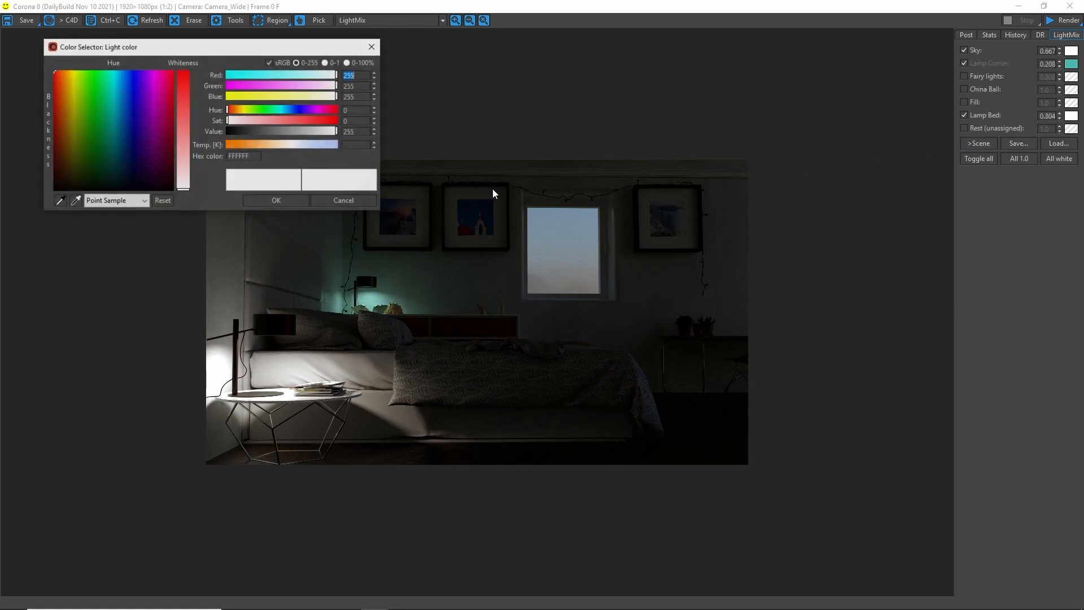
click(258, 85)
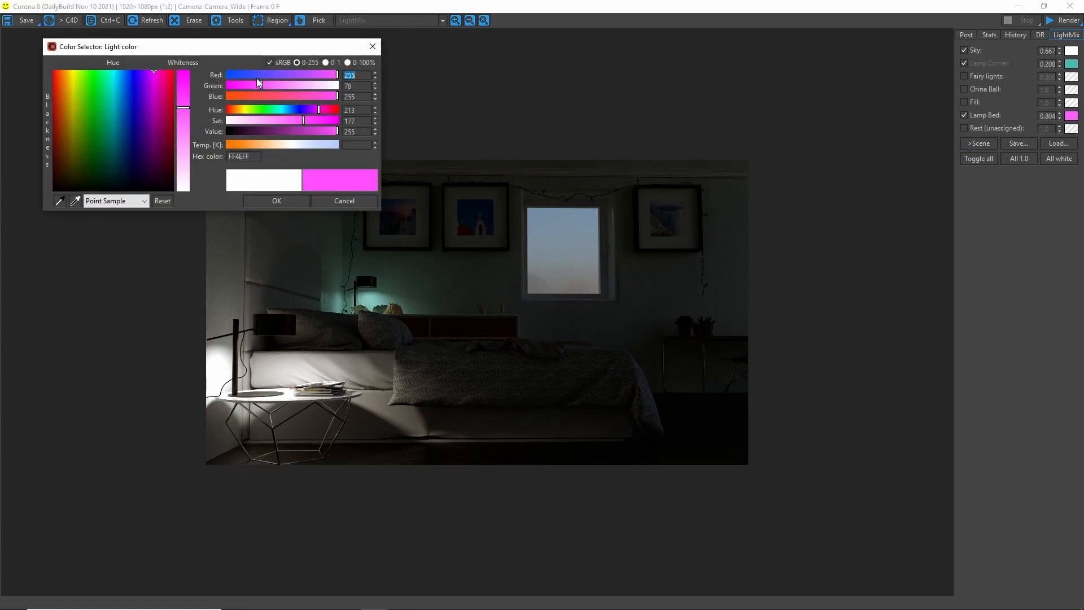
click(183, 119)
click(266, 201)
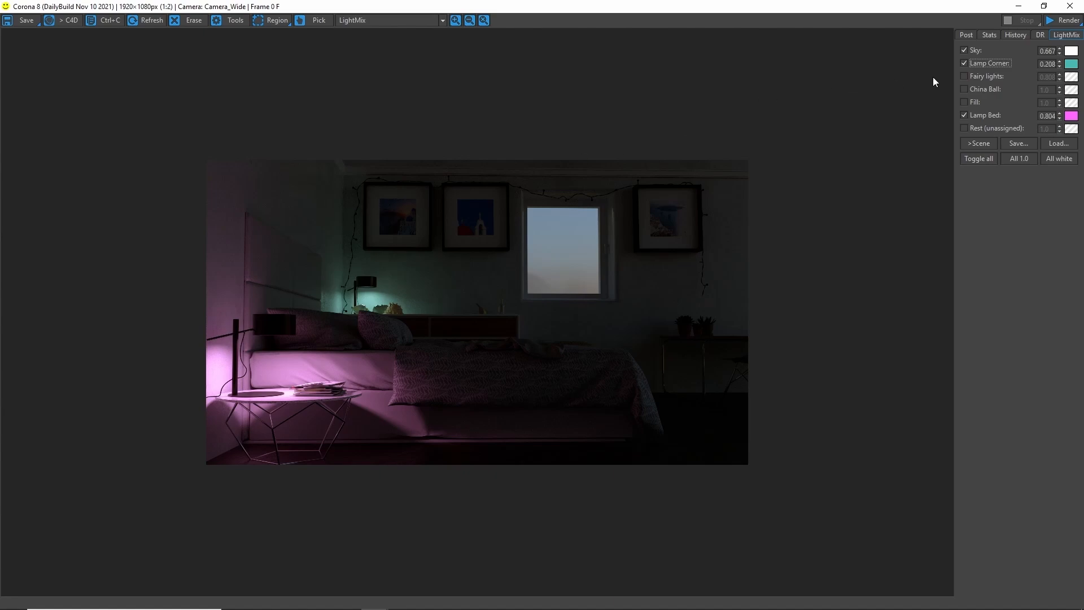
Turn on the Fairy lights layer and give it a warm orange color at a temperature of about 2473 K
click(965, 76)
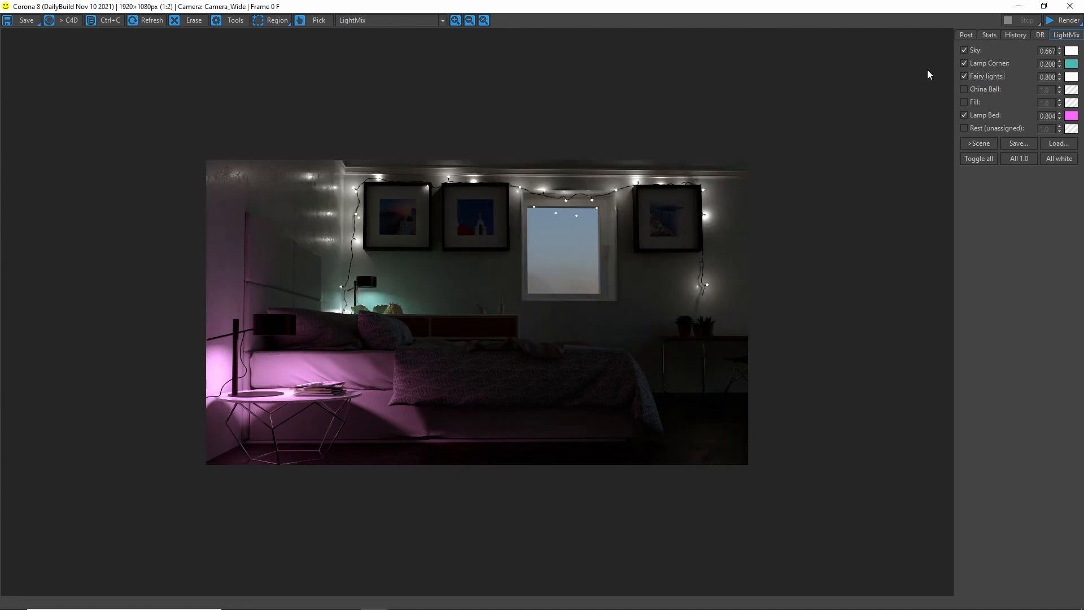
click(1071, 77)
click(66, 93)
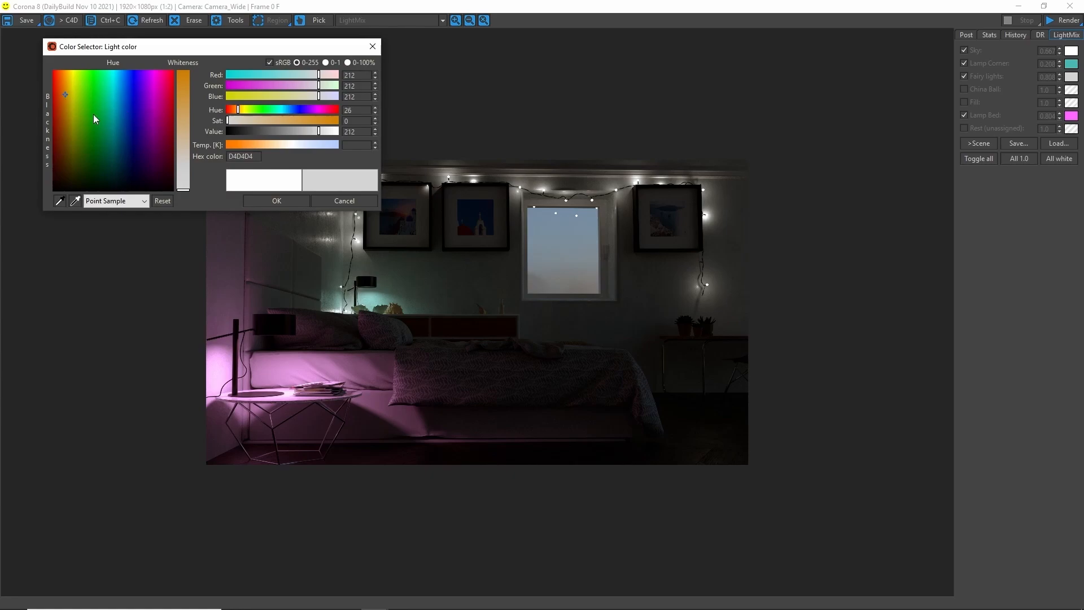
click(235, 145)
click(254, 146)
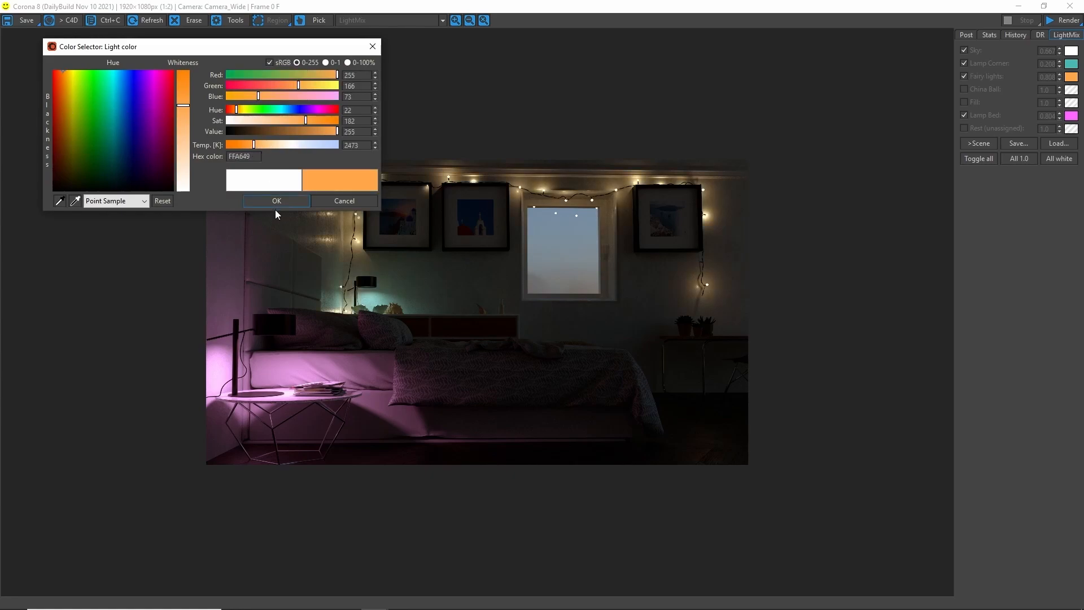
click(276, 201)
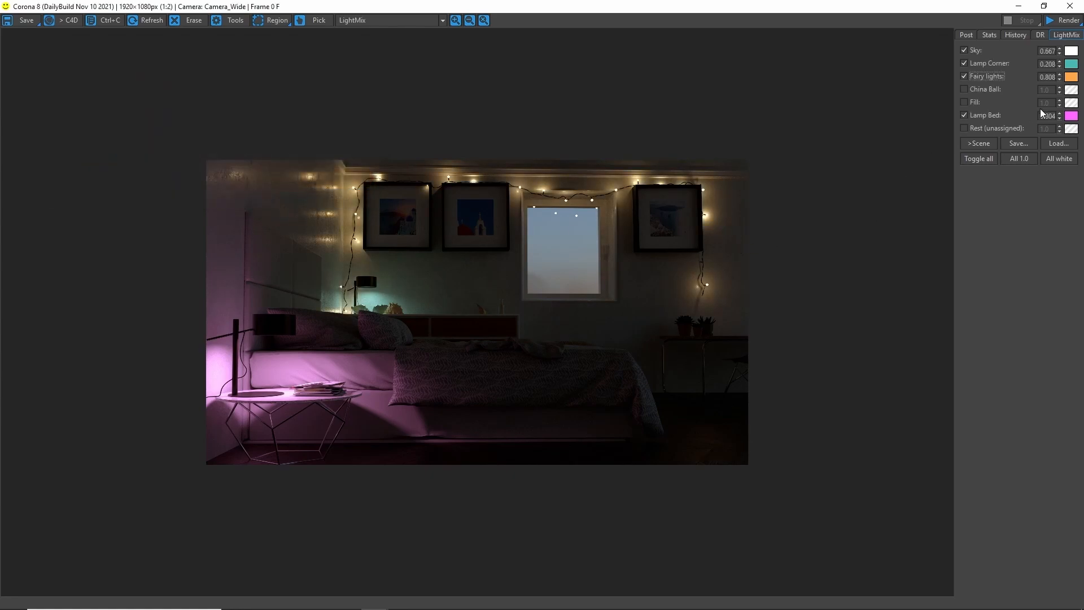
Choose a different color for the Lamp Bed light and accept it
click(1072, 116)
drag(79, 102, 64, 108)
click(296, 199)
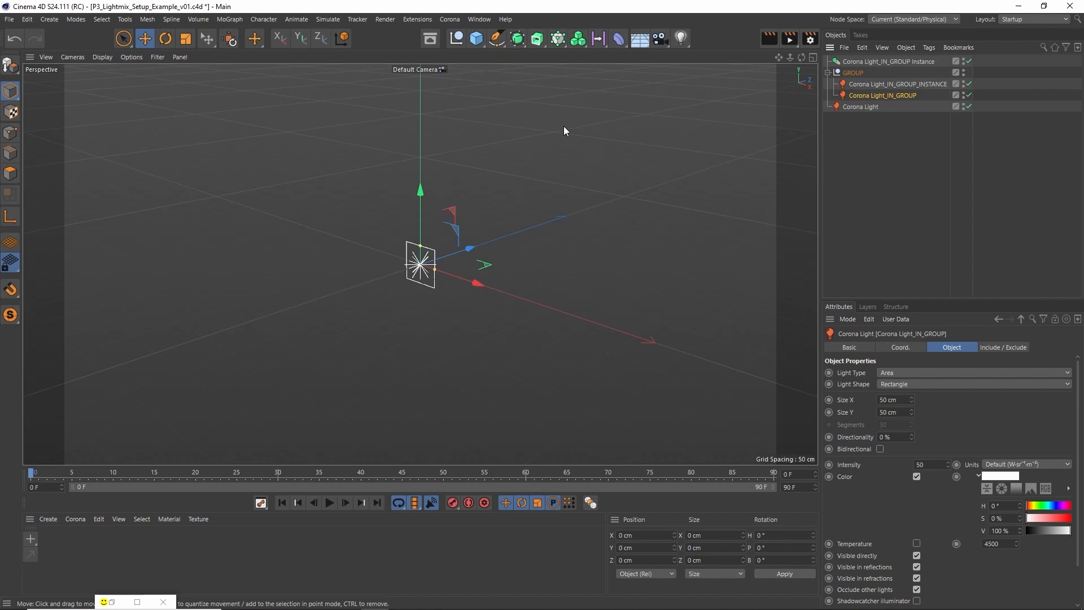
In Cinema 4D, deselect all objects, open the Corona Multi-Pass settings and select the root Multi-pass entry
click(855, 133)
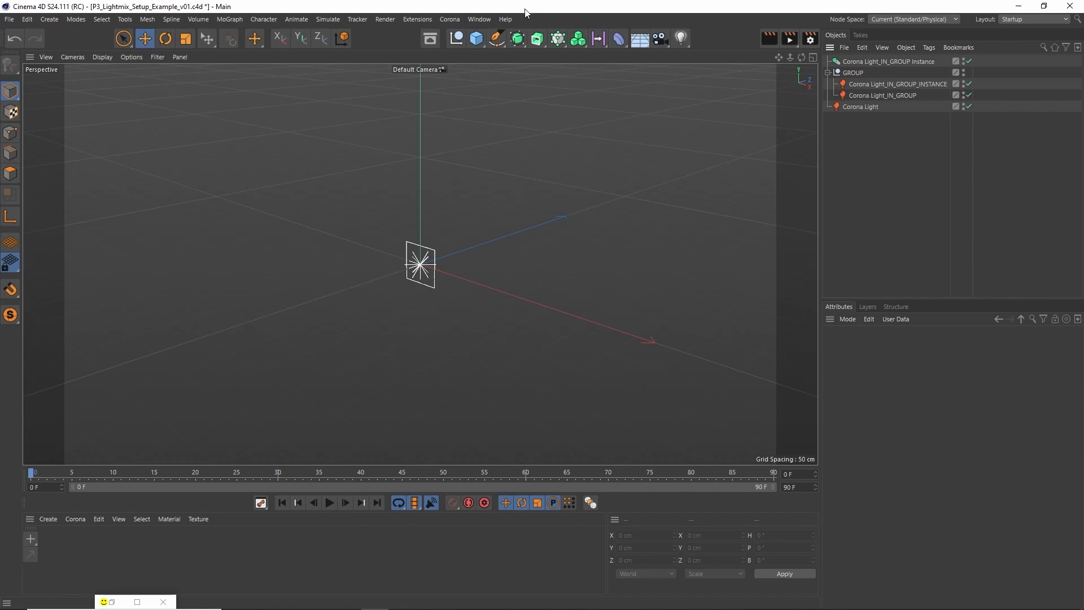
click(449, 19)
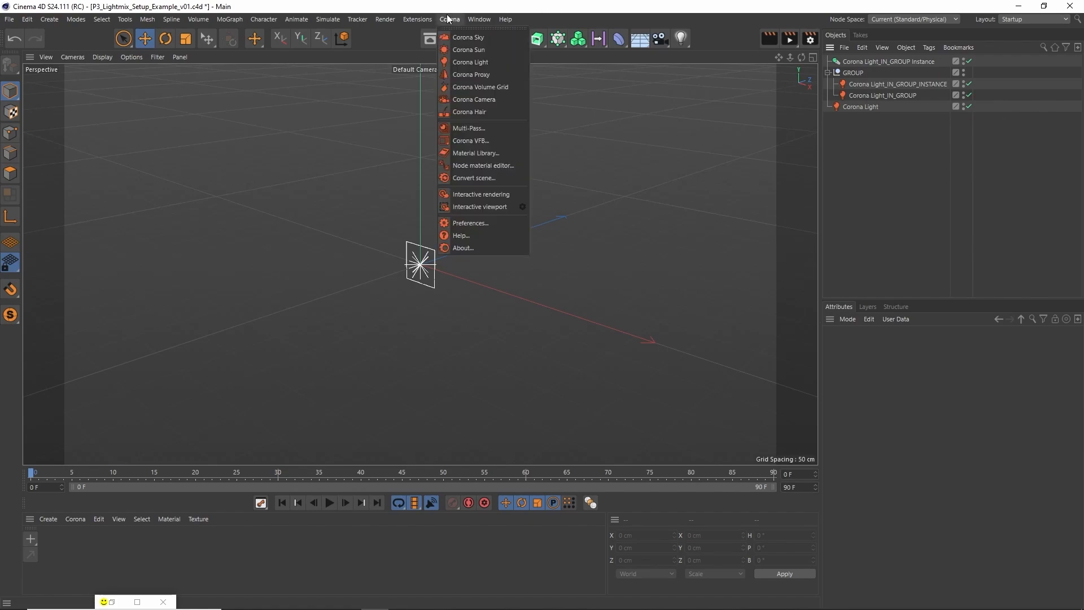
click(478, 127)
drag(604, 116, 280, 102)
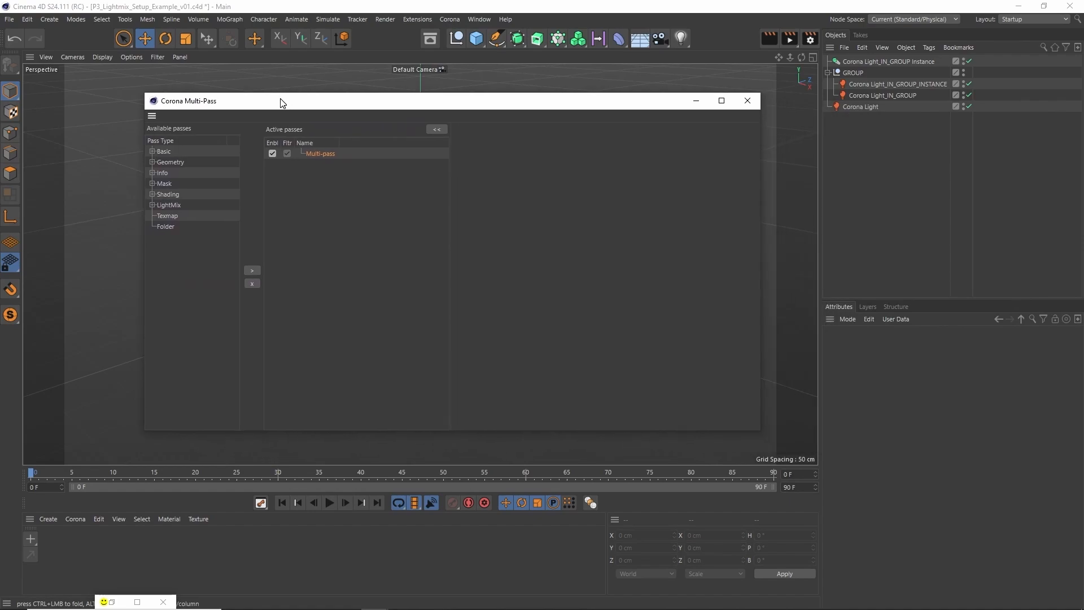
click(328, 154)
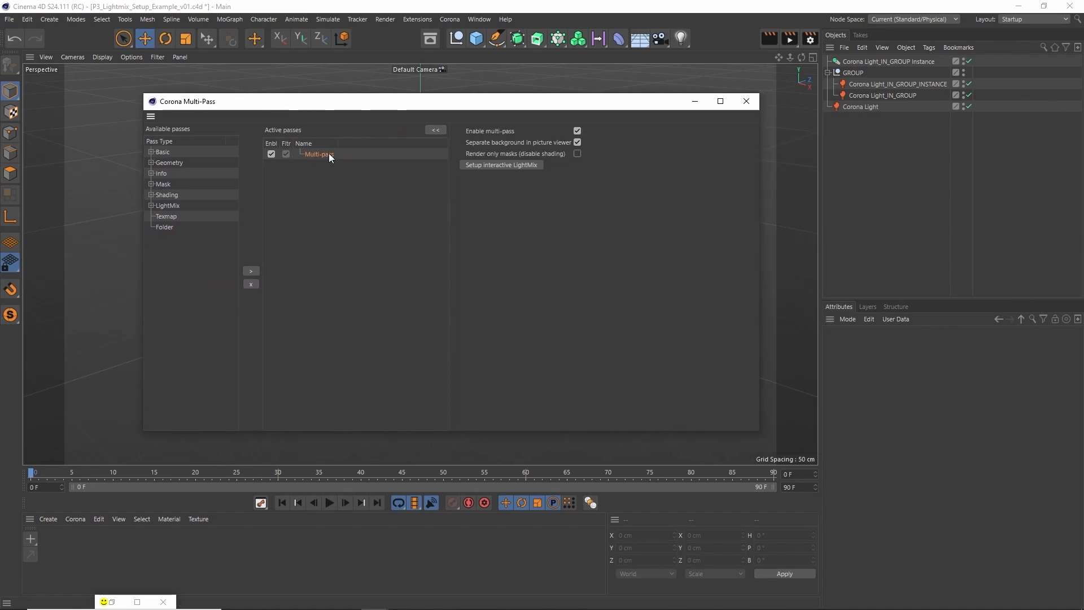
Generate an interactive LightMix setup with layers separated by Instanced Lights and included in denoising
click(503, 165)
drag(567, 174, 509, 201)
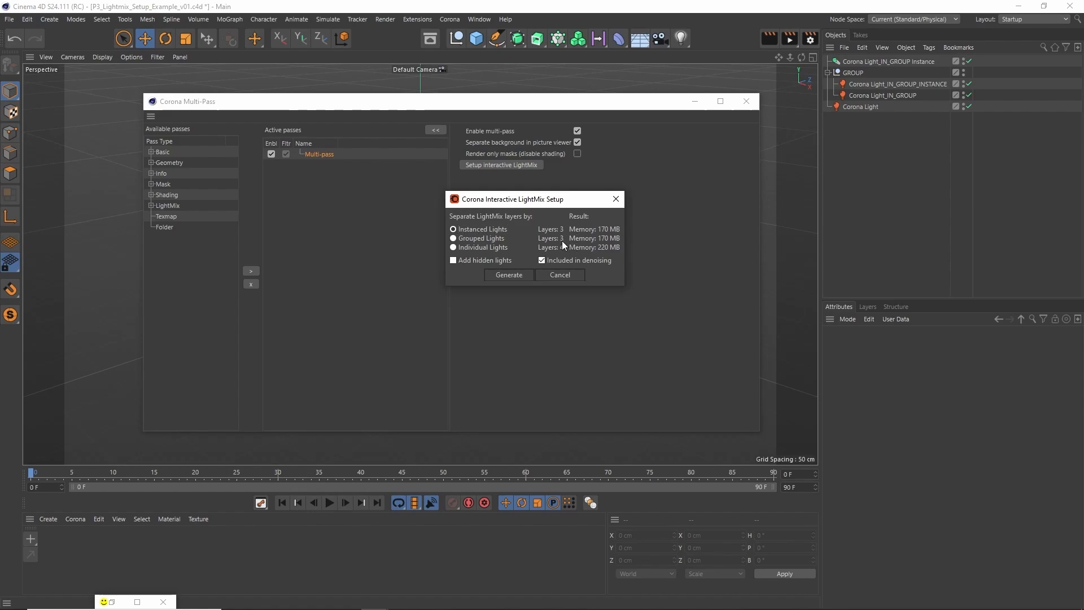
click(509, 275)
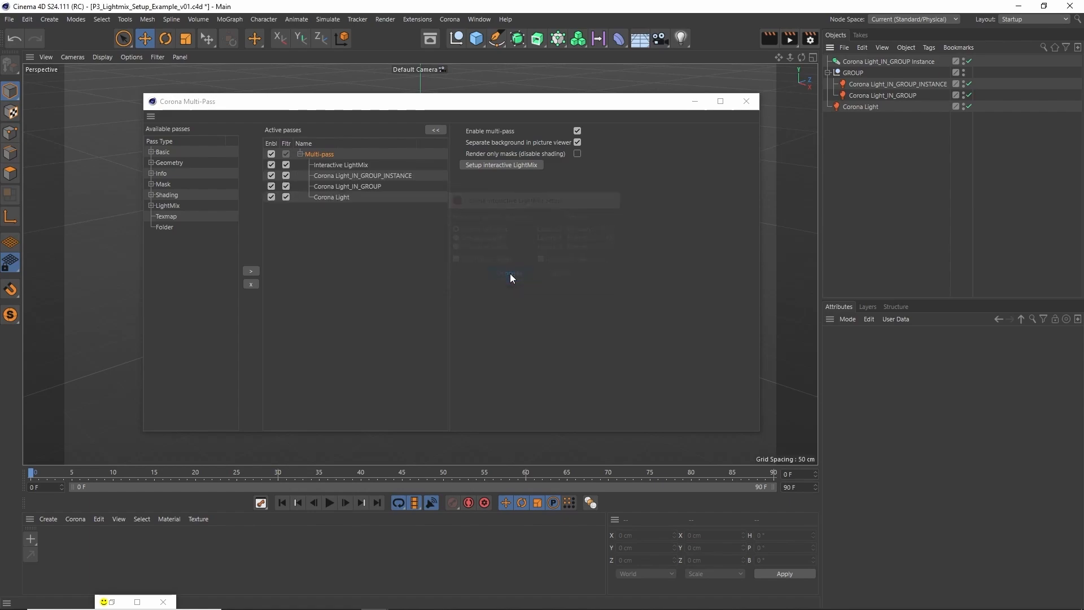
Examine the settings of the Interactive LightMix, Corona Light_IN_GROUP_INSTANCE and Corona Light_IN_GROUP passes
click(346, 165)
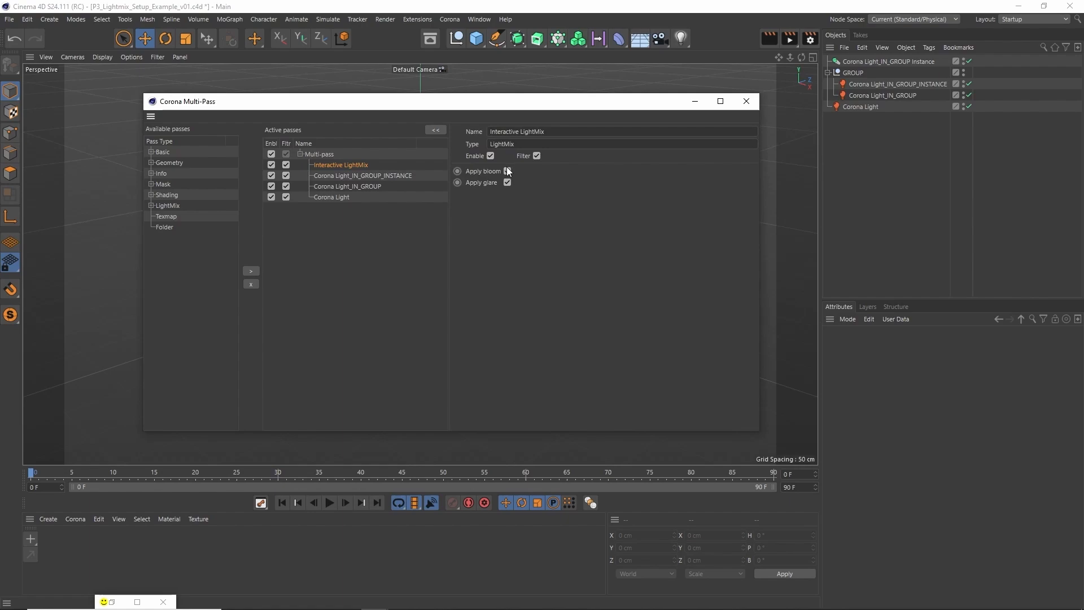
click(372, 178)
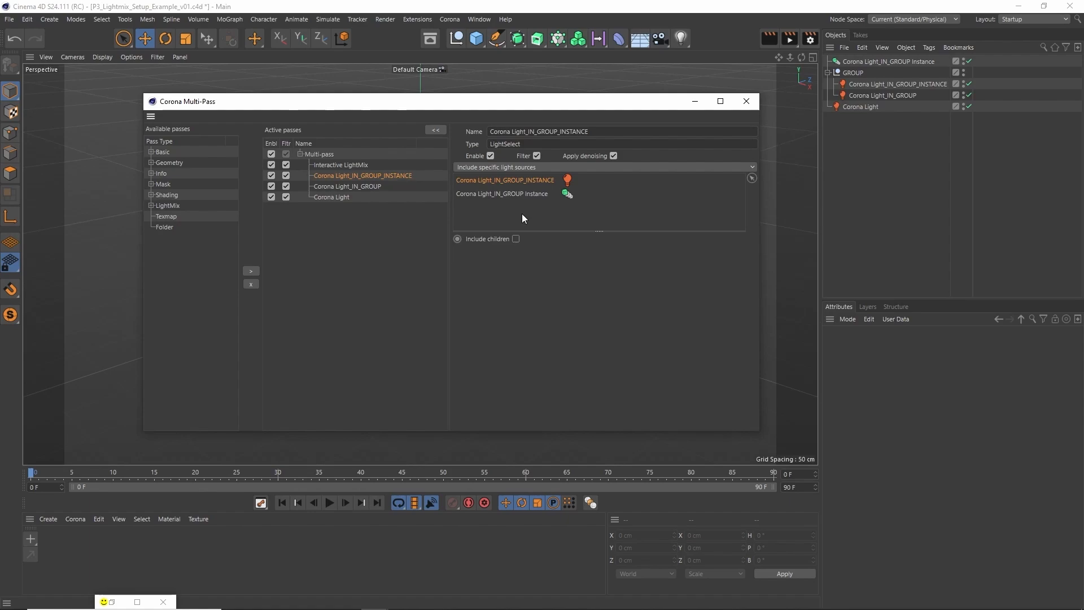
click(389, 186)
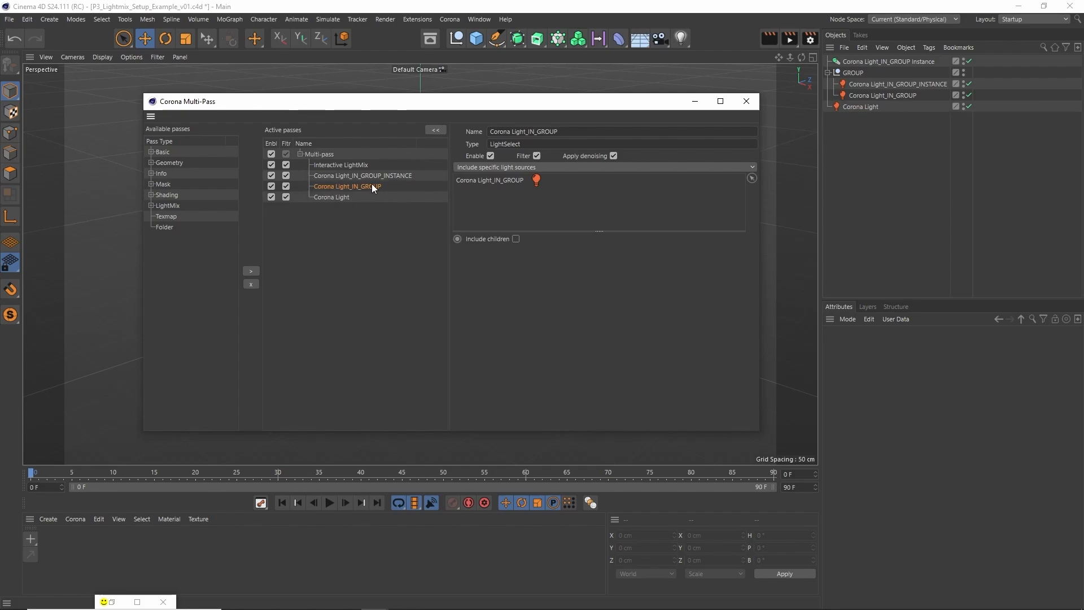
Delete the Interactive LightMix pass and all three light passes from the active passes
click(342, 198)
key(Delete)
click(347, 185)
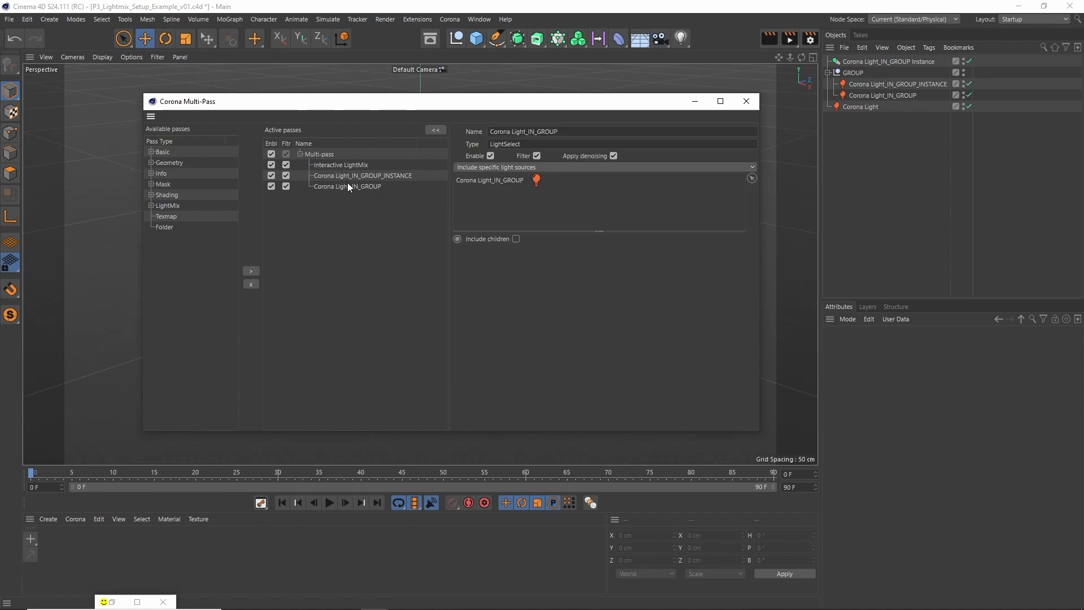
key(Delete)
click(349, 176)
key(Delete)
click(349, 165)
key(Delete)
Generate an interactive LightMix setup with layers separated by Grouped Lights and included in denoising
click(353, 154)
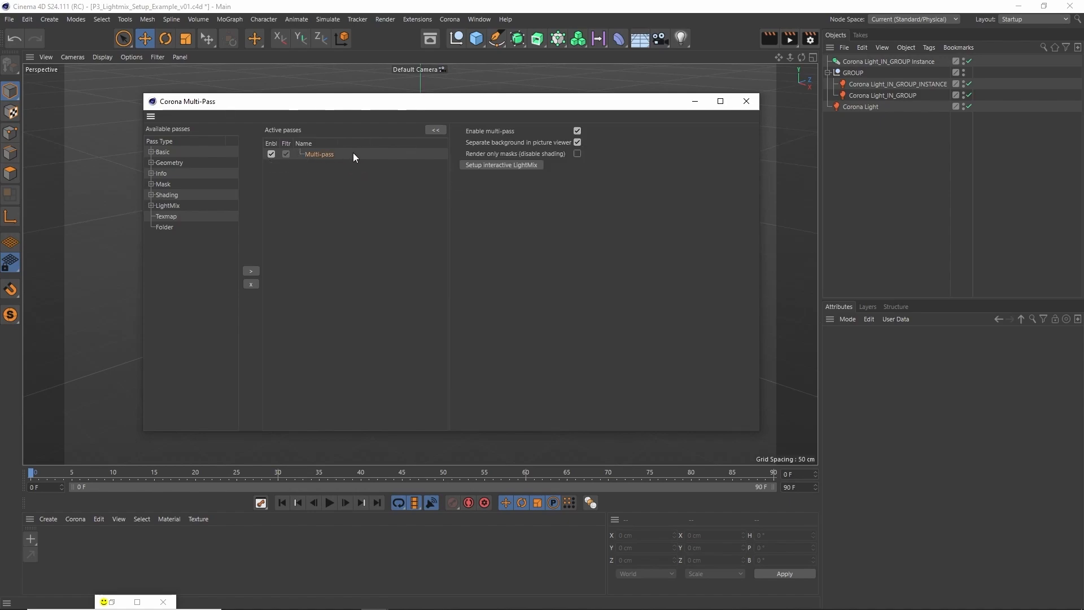
click(497, 165)
click(529, 212)
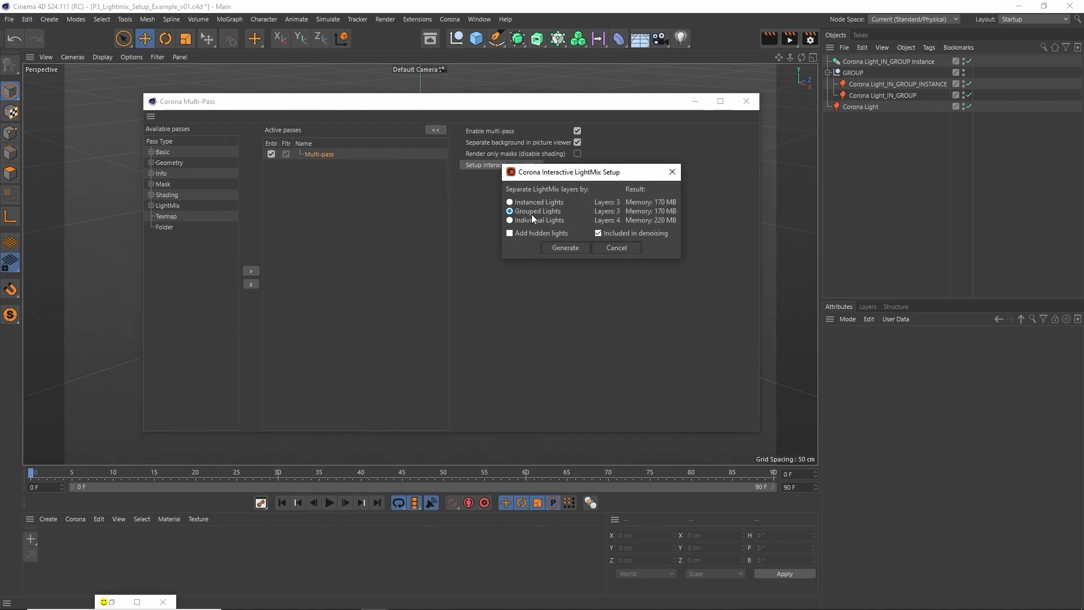
click(574, 246)
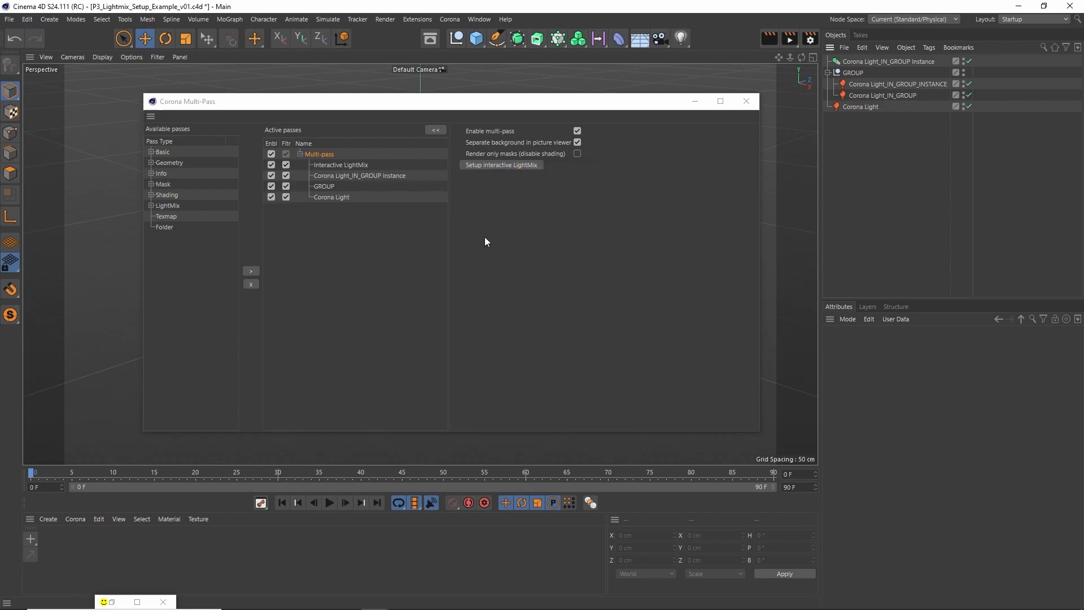
Examine which light sources the Corona Light_IN_GROUP Instance and GROUP passes include
click(369, 176)
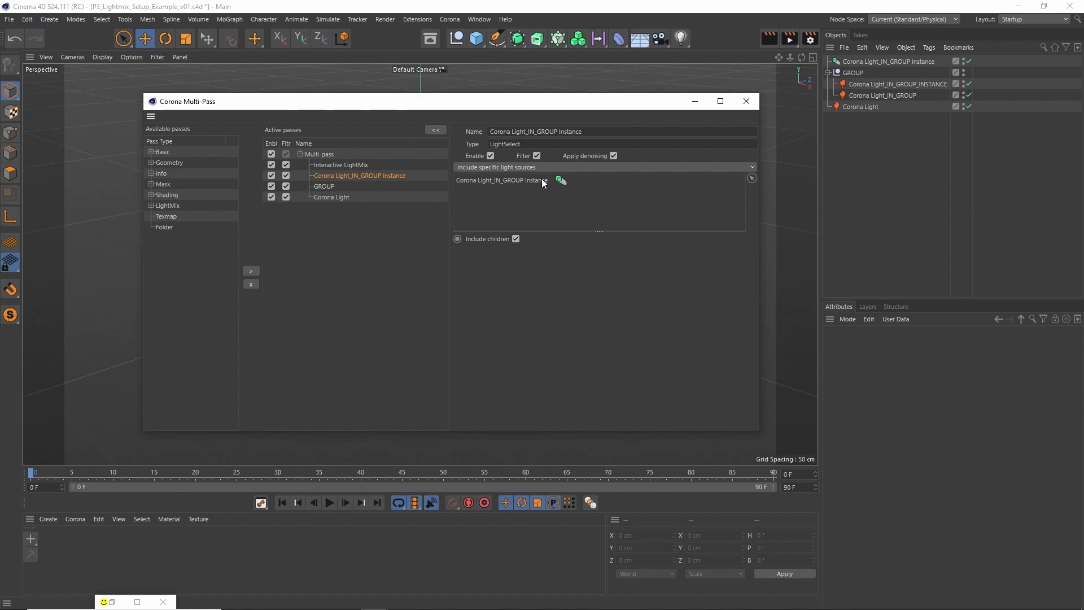
click(382, 187)
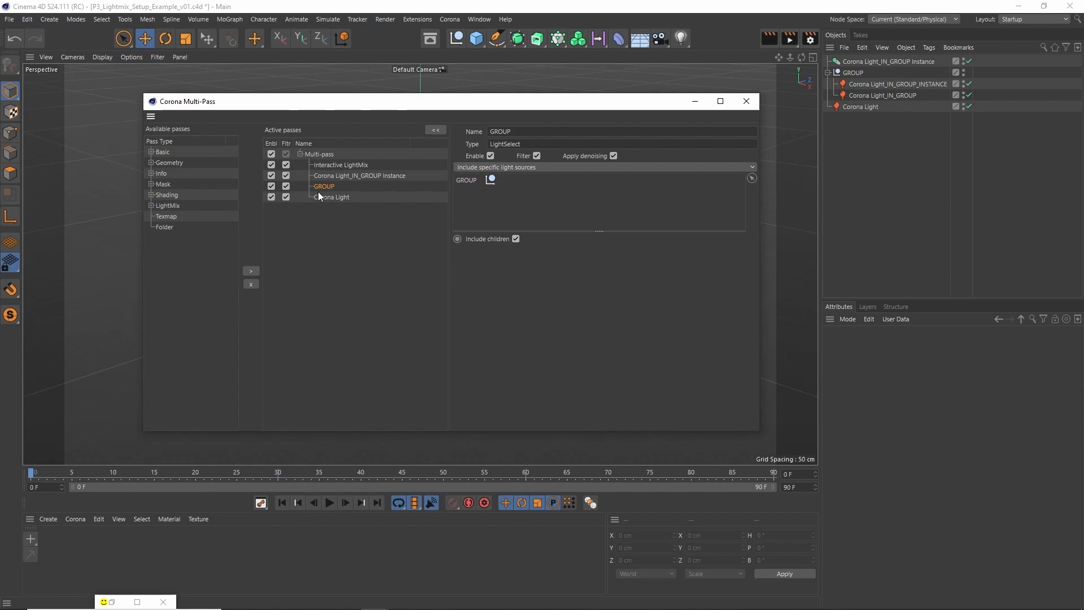
Delete the Corona Light, GROUP, Corona Light_IN_GROUP Instance and Interactive LightMix passes from the active passes
click(370, 200)
key(Delete)
click(340, 187)
key(Delete)
click(347, 176)
key(Delete)
click(351, 167)
key(Delete)
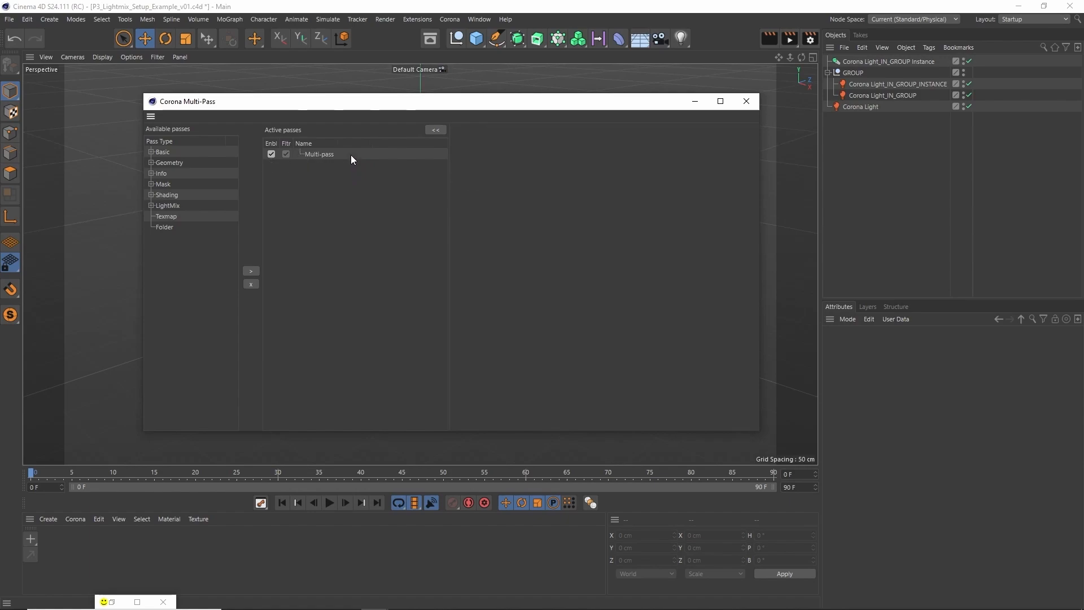
Generate an interactive LightMix setup with layers separated by Individual Lights and included in denoising
click(351, 154)
click(479, 164)
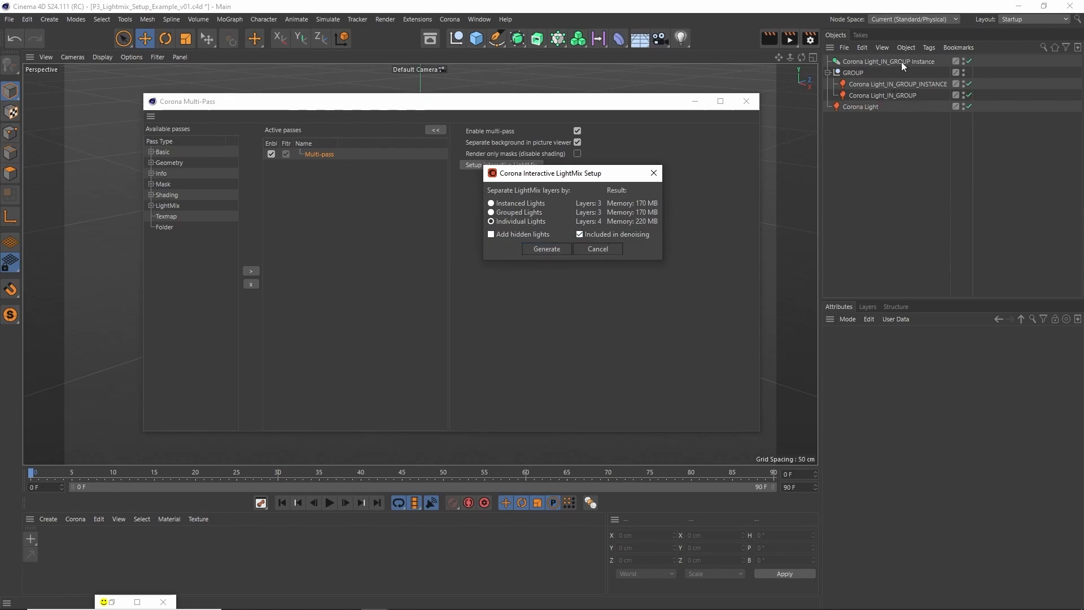
click(546, 247)
Examine which light source each of the individual light passes includes
click(382, 176)
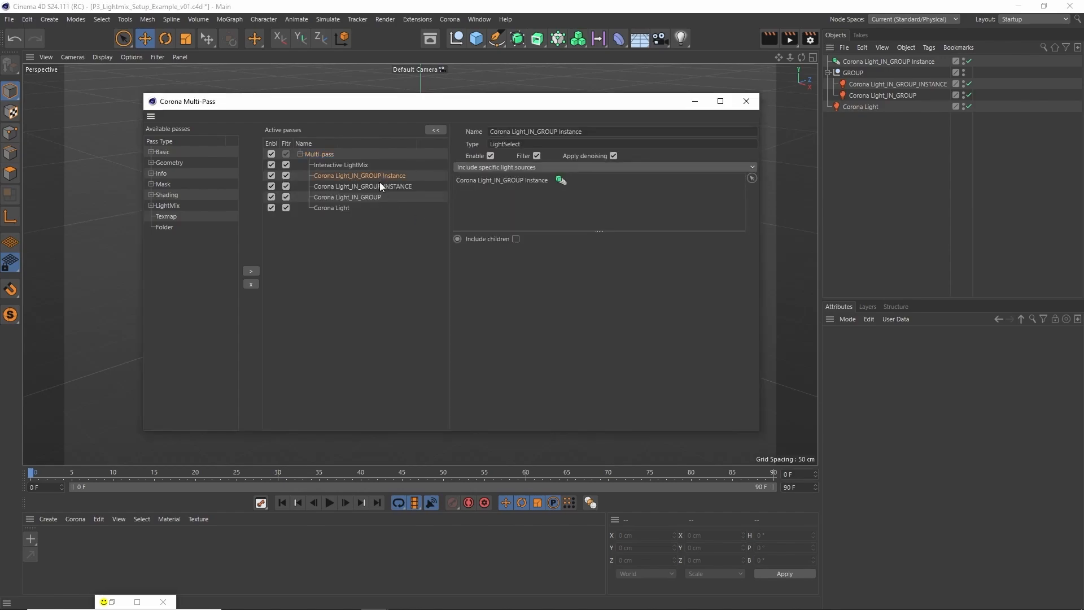
click(377, 186)
click(375, 196)
click(361, 208)
click(355, 197)
click(362, 188)
click(370, 176)
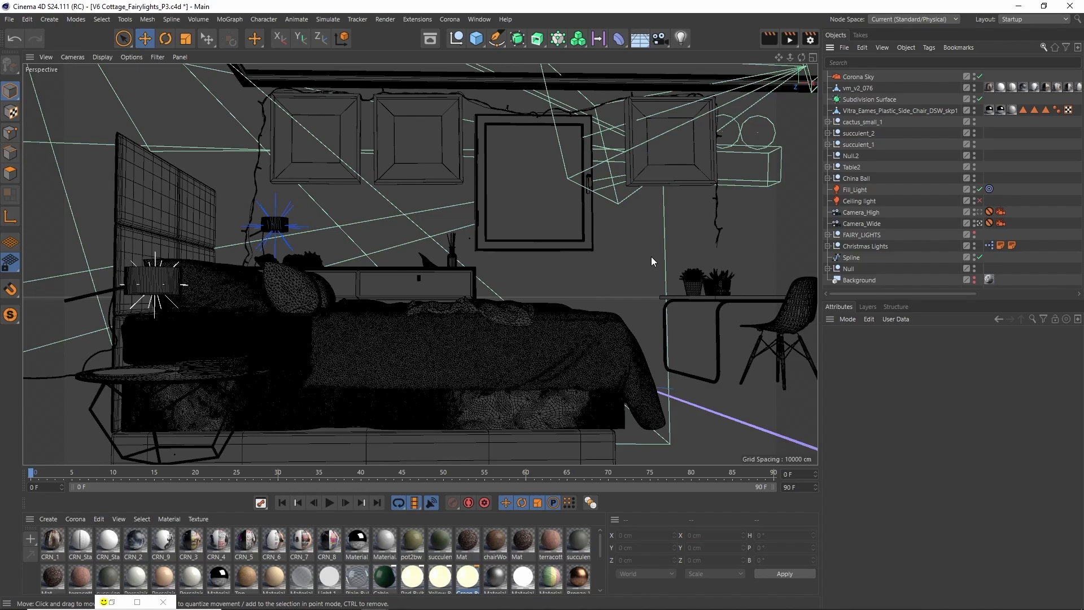
In the bedroom scene's Multi-Pass settings, generate an interactive LightMix separated by Grouped Lights and included in denoising
click(452, 19)
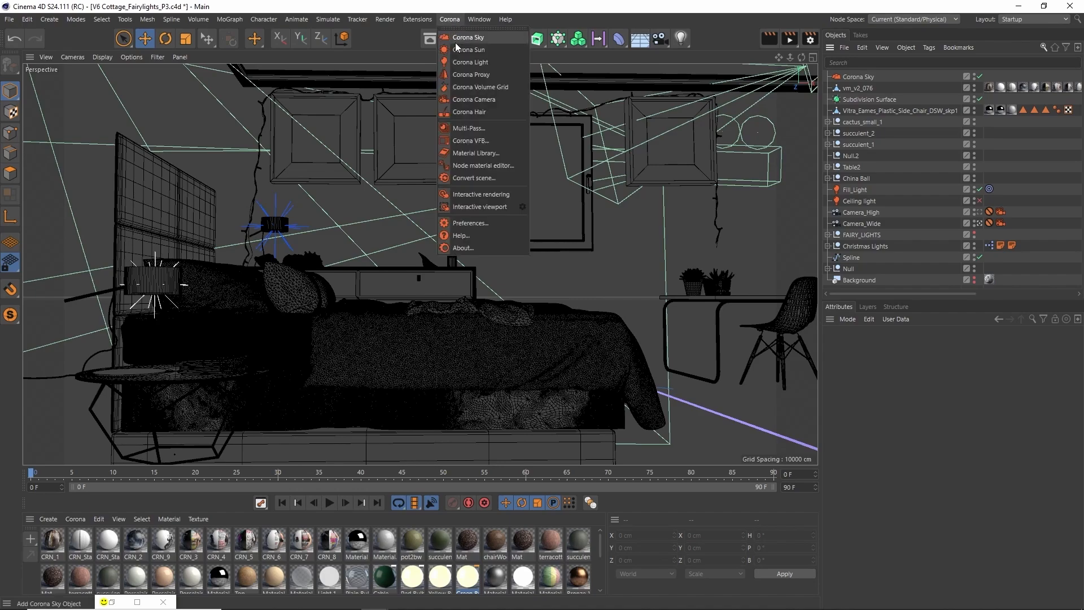
click(475, 128)
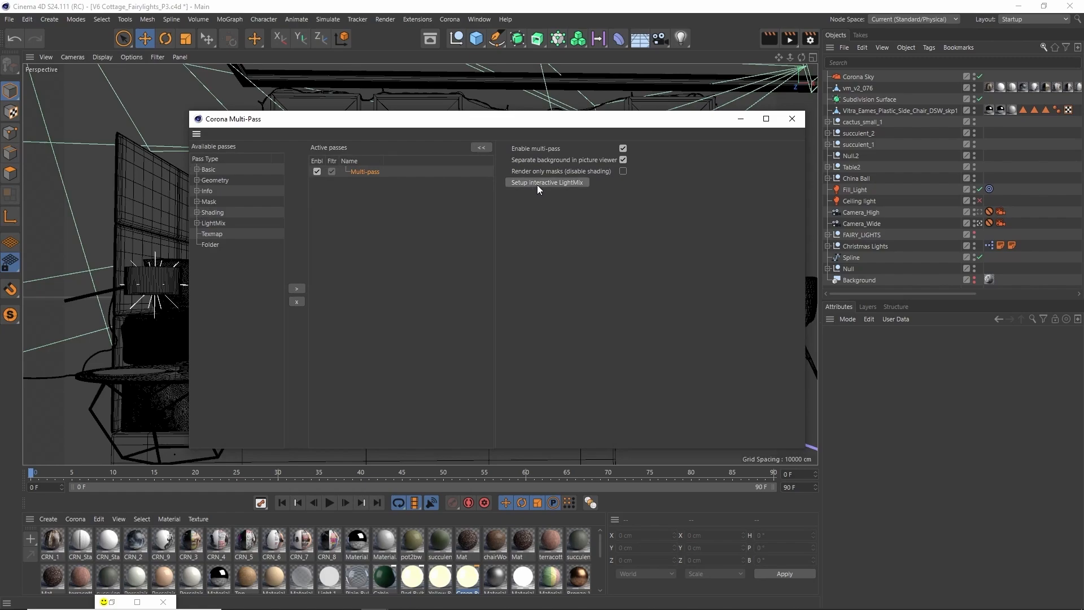
click(537, 184)
click(571, 230)
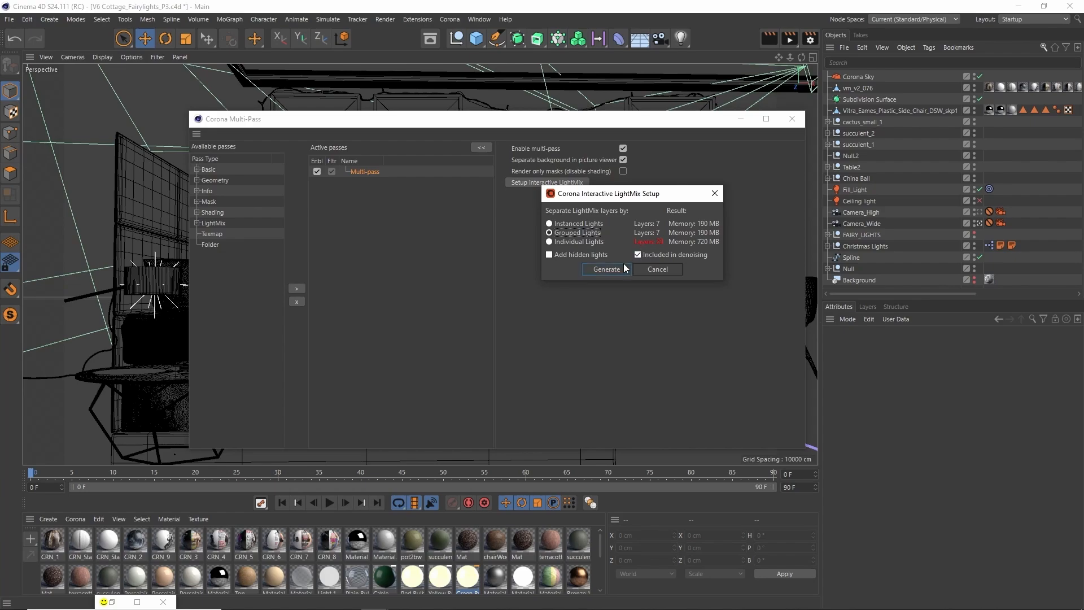
click(604, 270)
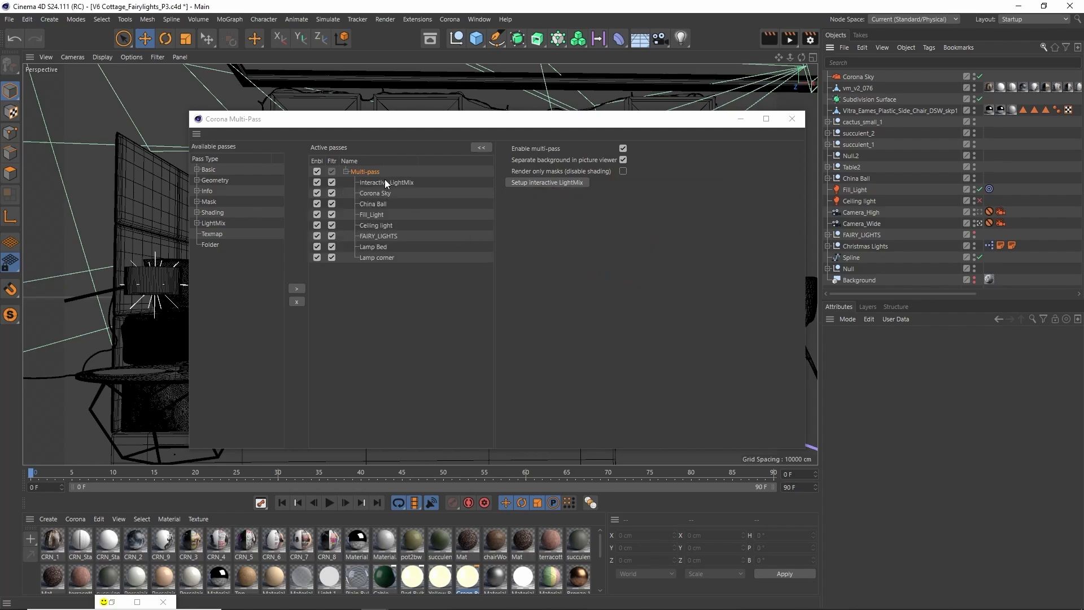
Compare the FAIRY_LIGHTS pass's included sources with the lights inside the FAIRY_LIGHTS group, then minimize the Multi-Pass window
click(384, 235)
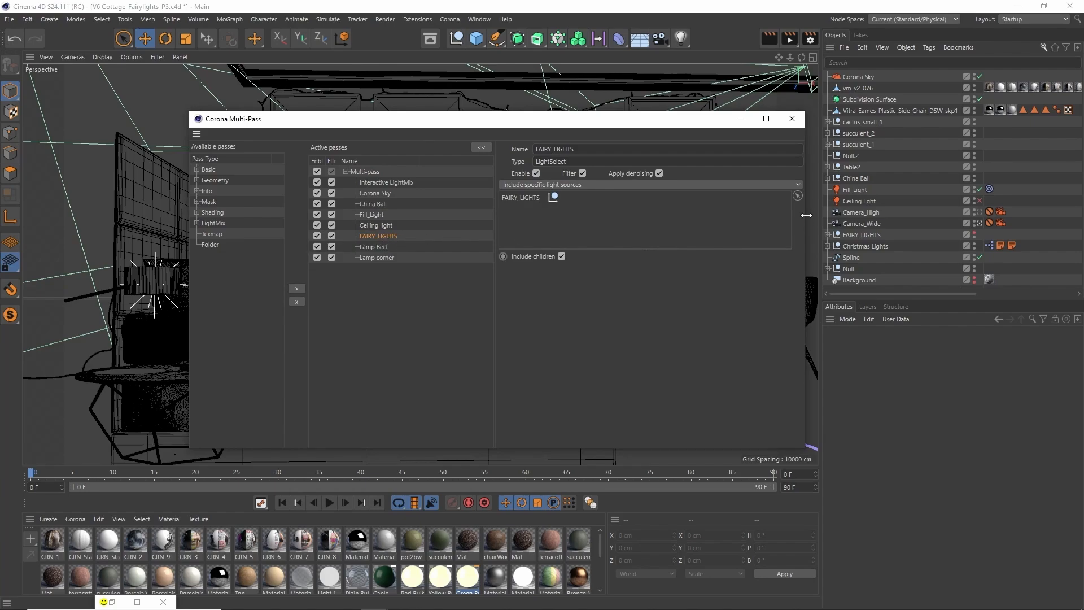
click(826, 236)
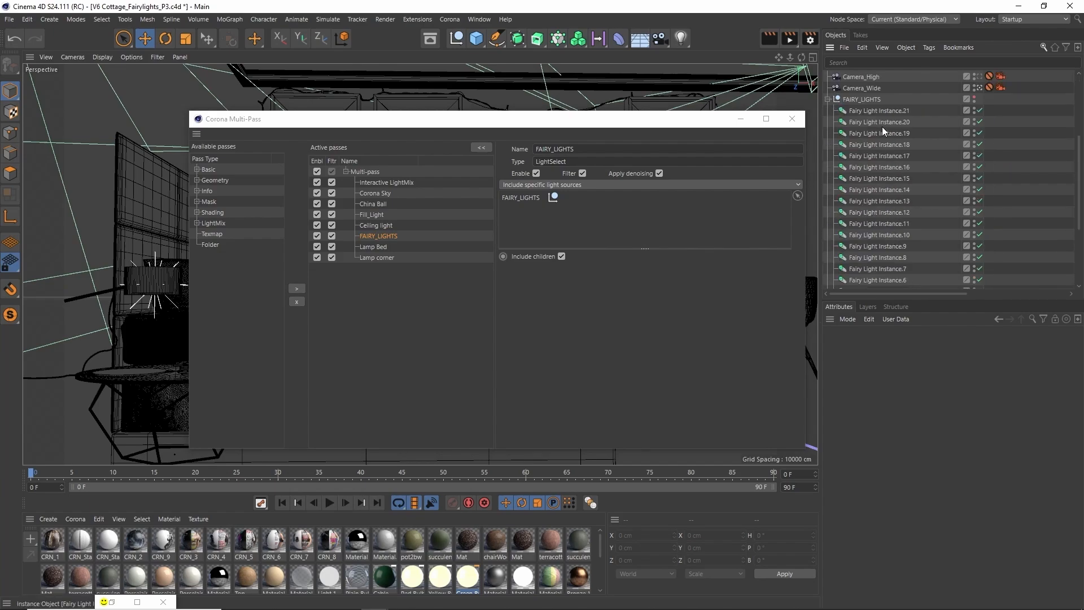
scroll(887, 169, down, 5)
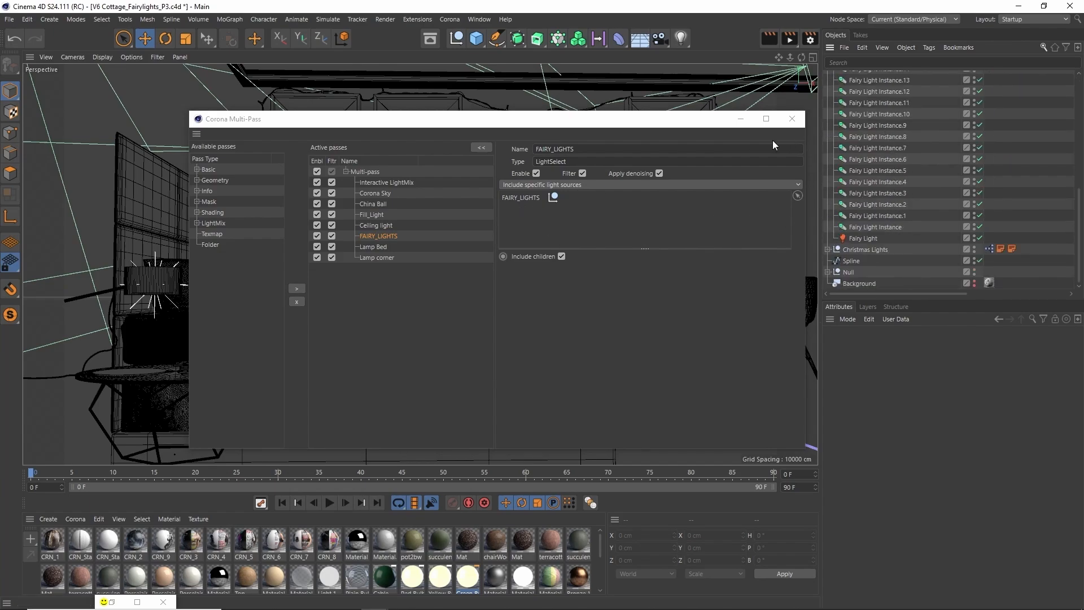
click(741, 119)
Open the Corona frame buffer and start interactive rendering of the bedroom scene
click(450, 20)
click(496, 139)
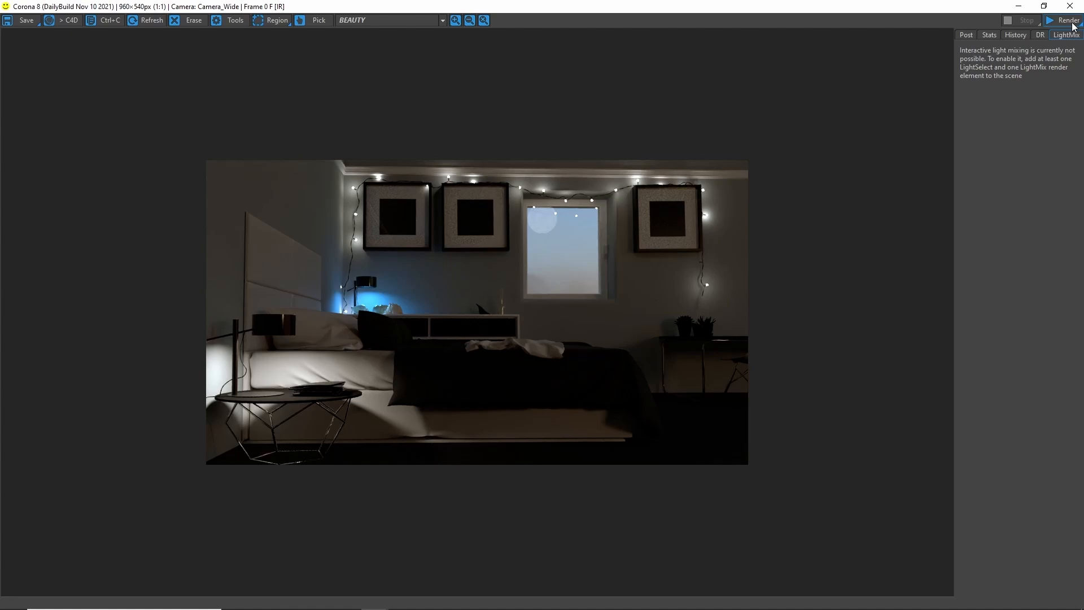
click(1074, 25)
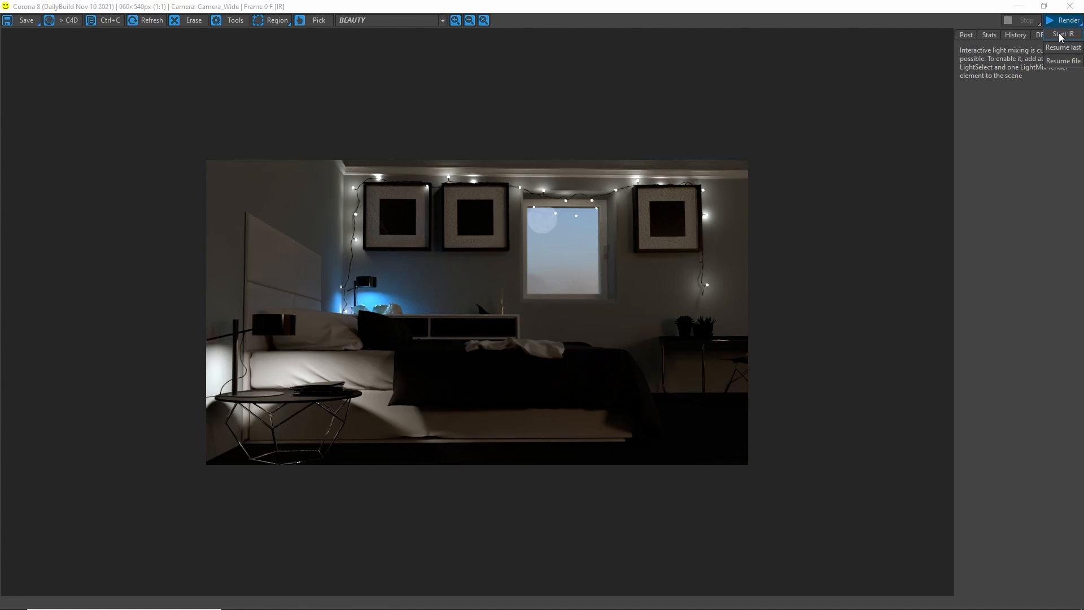
click(1060, 35)
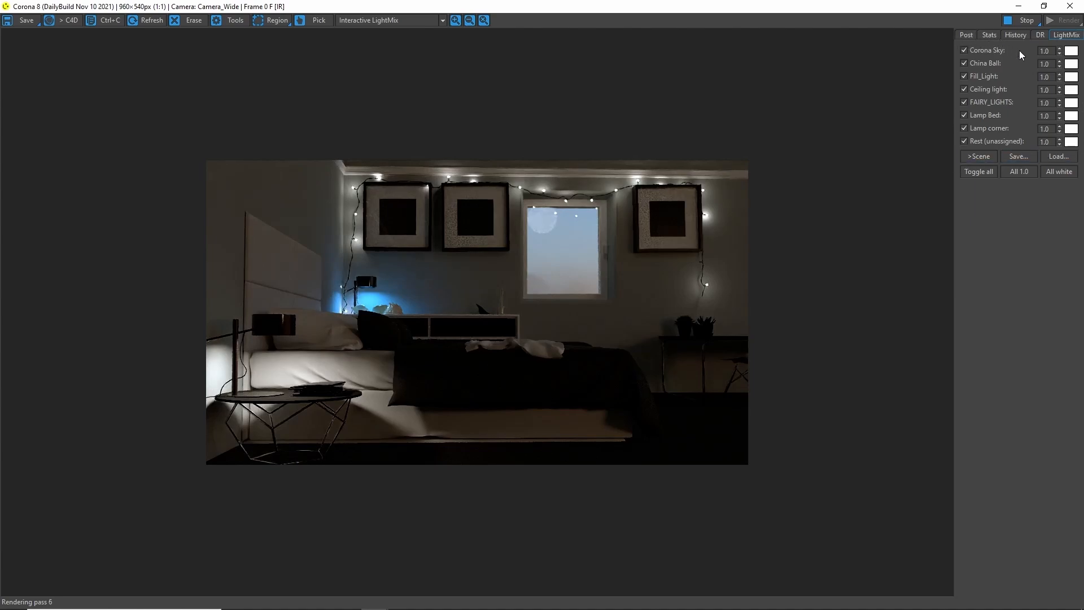
Turn off the Corona Sky, China Ball and Fill_Light layers in the LightMix
click(964, 51)
click(963, 63)
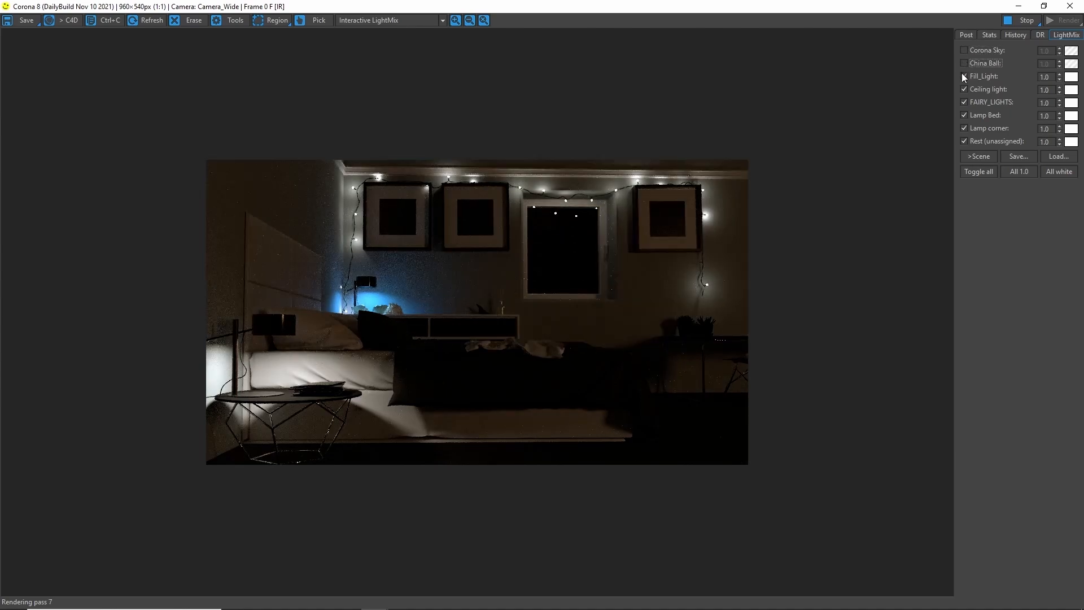
click(964, 76)
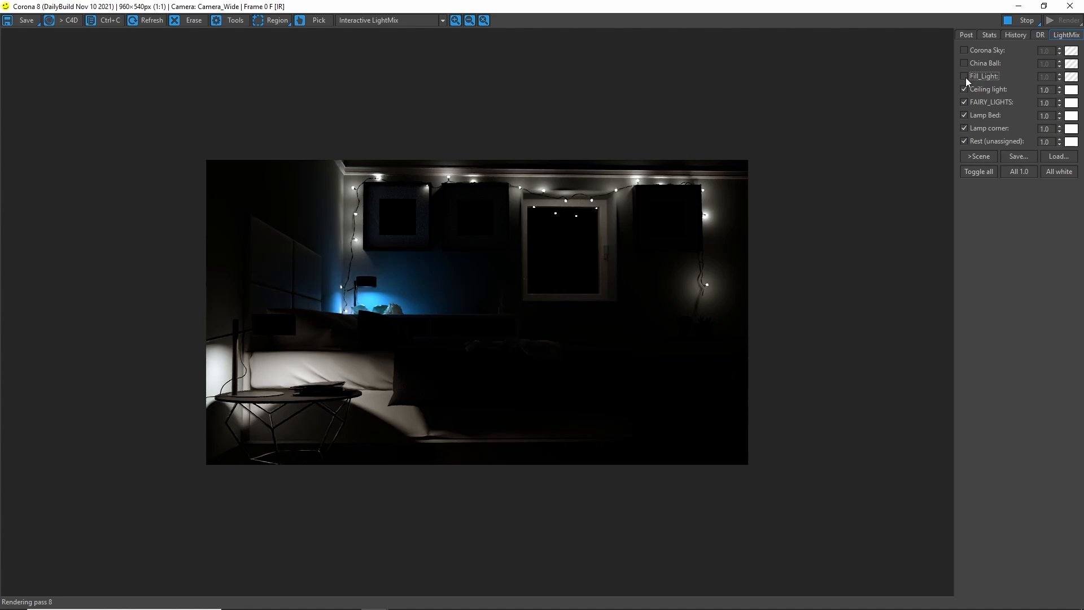
Tint the FAIRY_LIGHTS layer green (5EFF95) and set its intensity to 1.723
click(1069, 103)
click(269, 110)
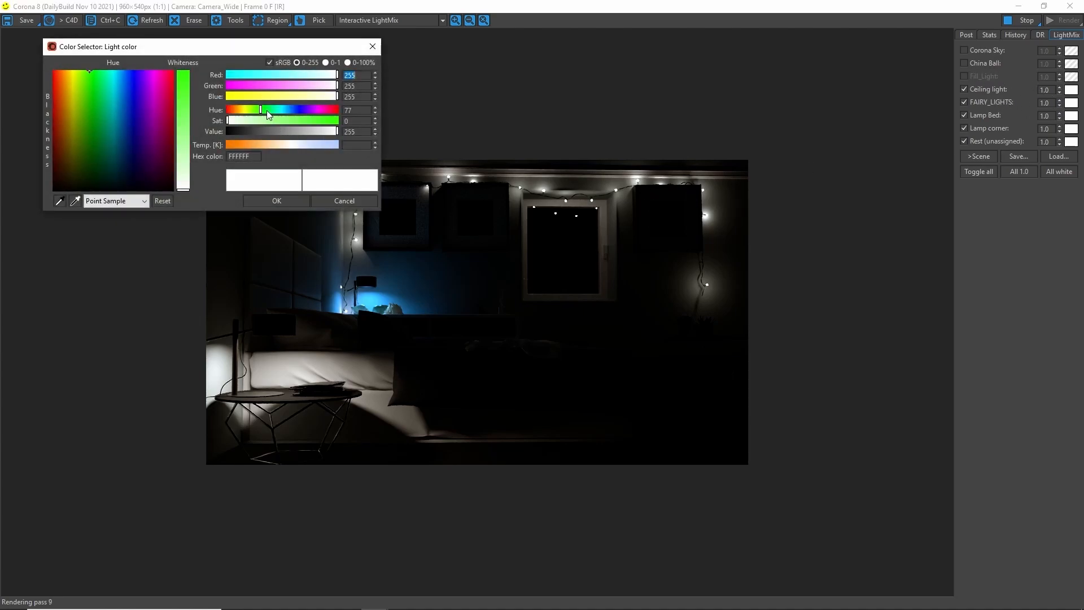
drag(286, 121, 296, 124)
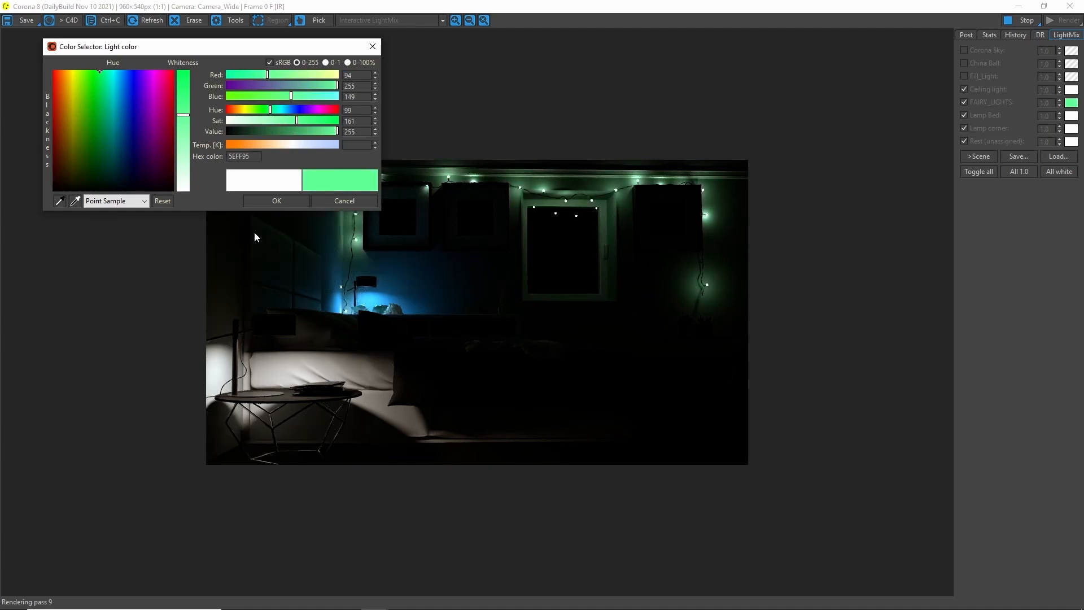
click(290, 202)
drag(1058, 102, 1065, 28)
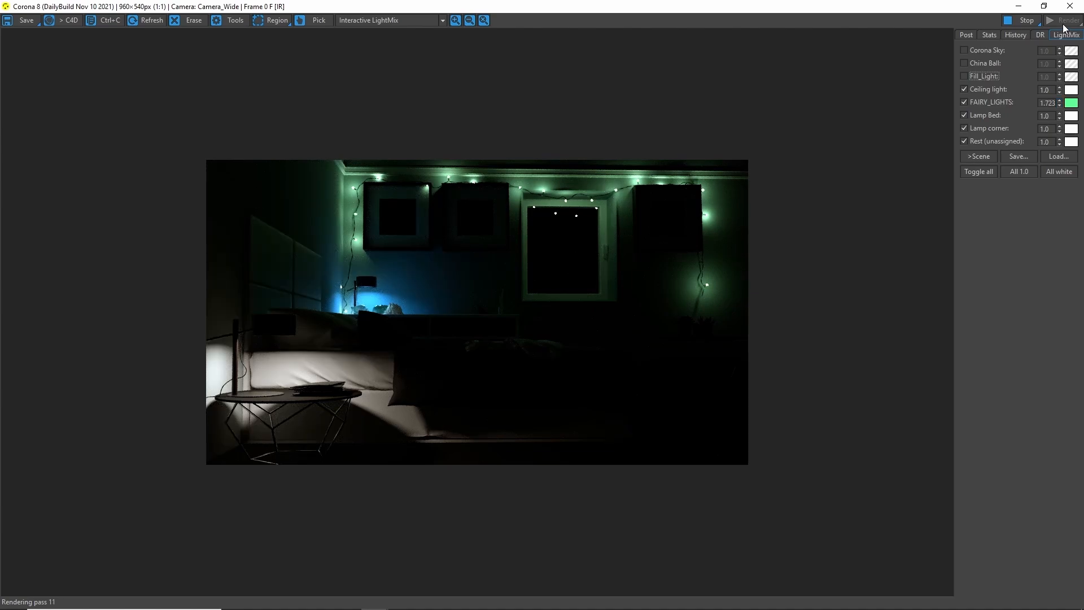
Replace the interactive render with a regular render and set the Ceiling light intensity to 2.824 and Lamp Bed to 1.903
click(1022, 20)
click(1064, 21)
drag(1061, 91, 1055, 546)
drag(1059, 116, 1066, 23)
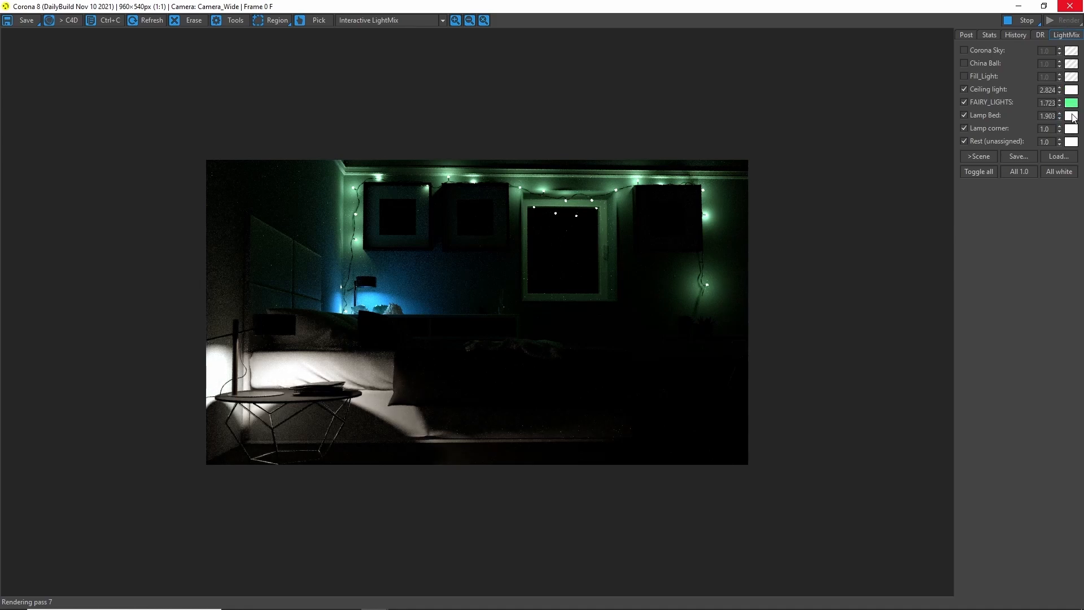
Tint the Lamp Bed layer warm orange (FFC783) using a colour temperature of 3365 K
click(1071, 116)
click(245, 144)
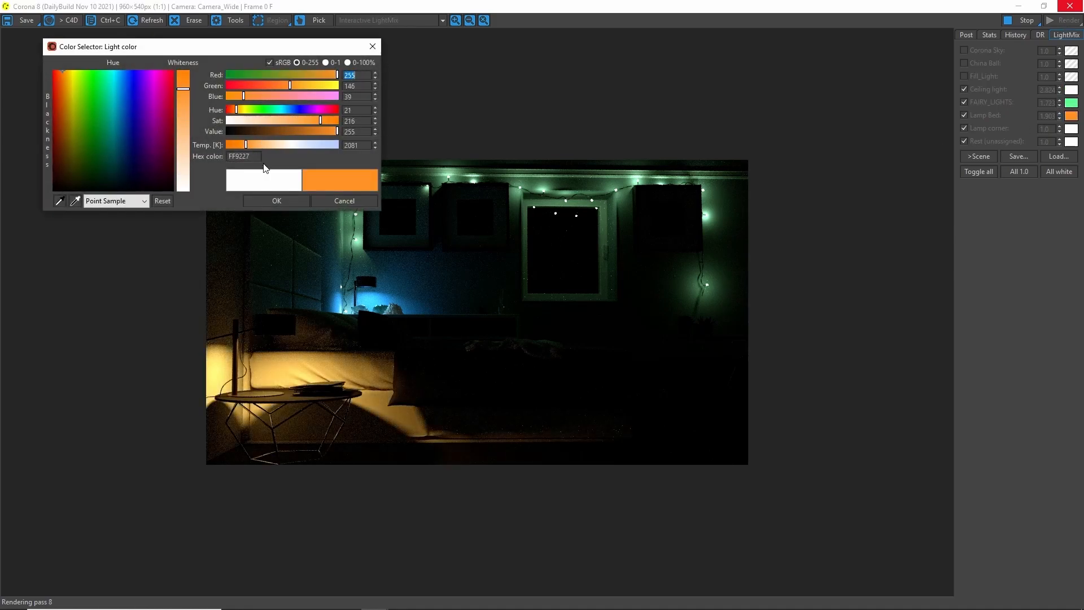
drag(259, 144, 266, 145)
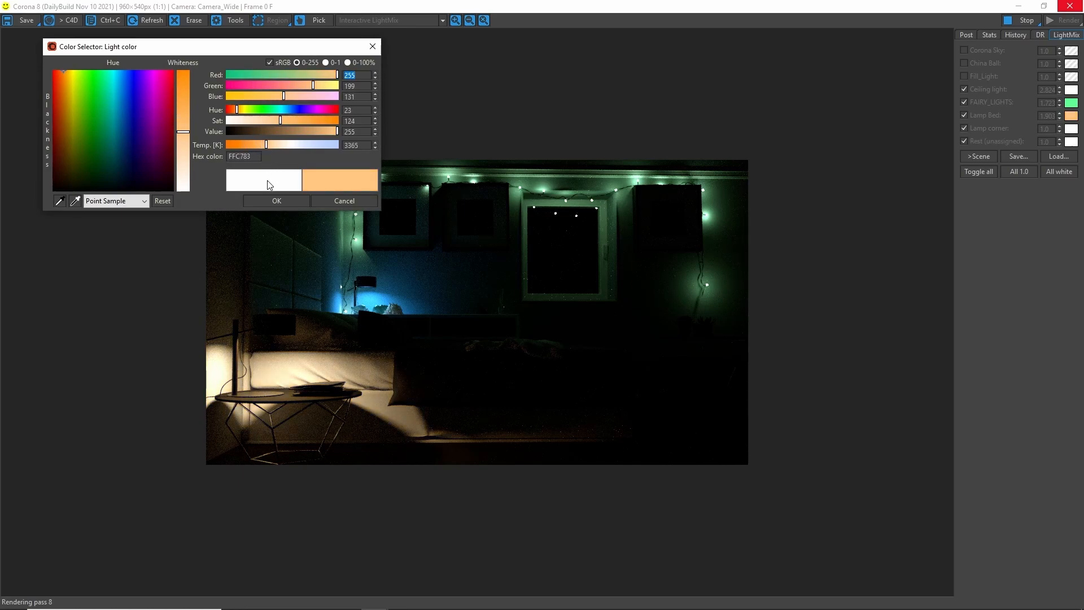
click(276, 201)
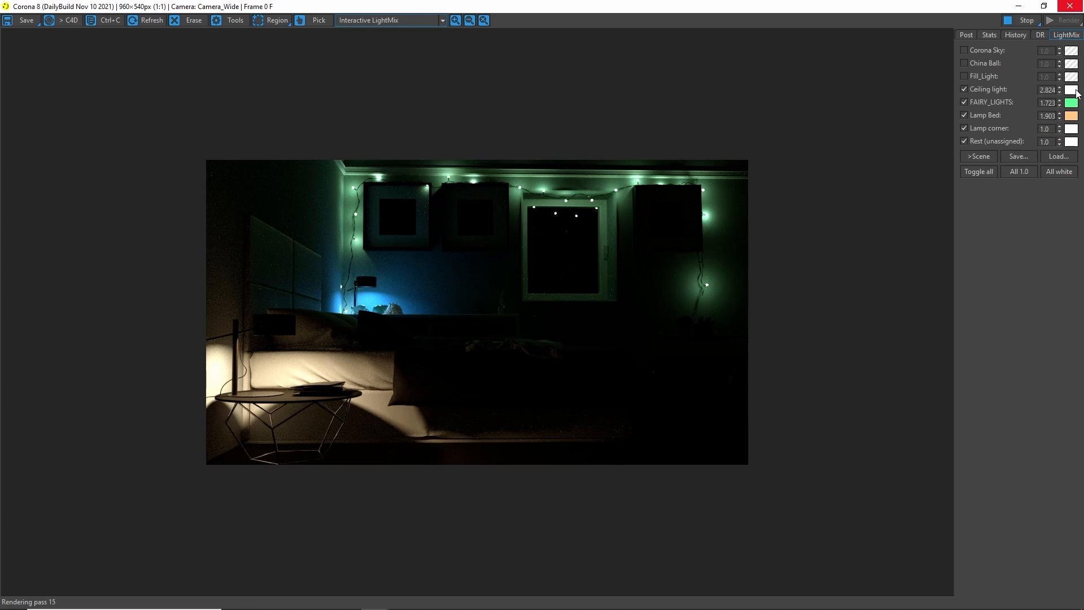
Tint the Lamp corner layer red (FF1616) by raising its saturation to 233
click(1071, 129)
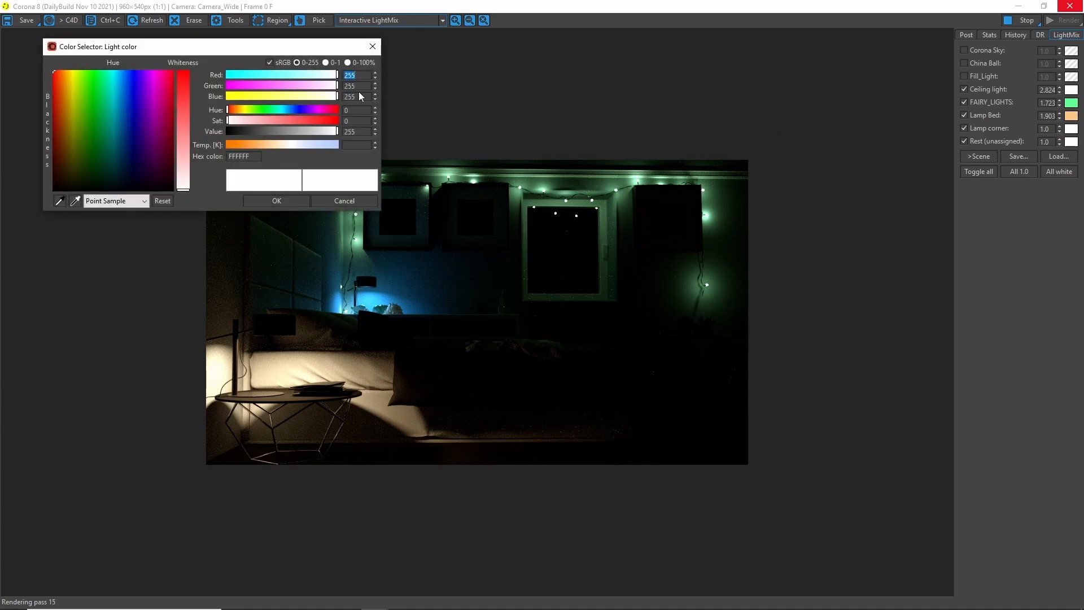
drag(316, 122, 327, 127)
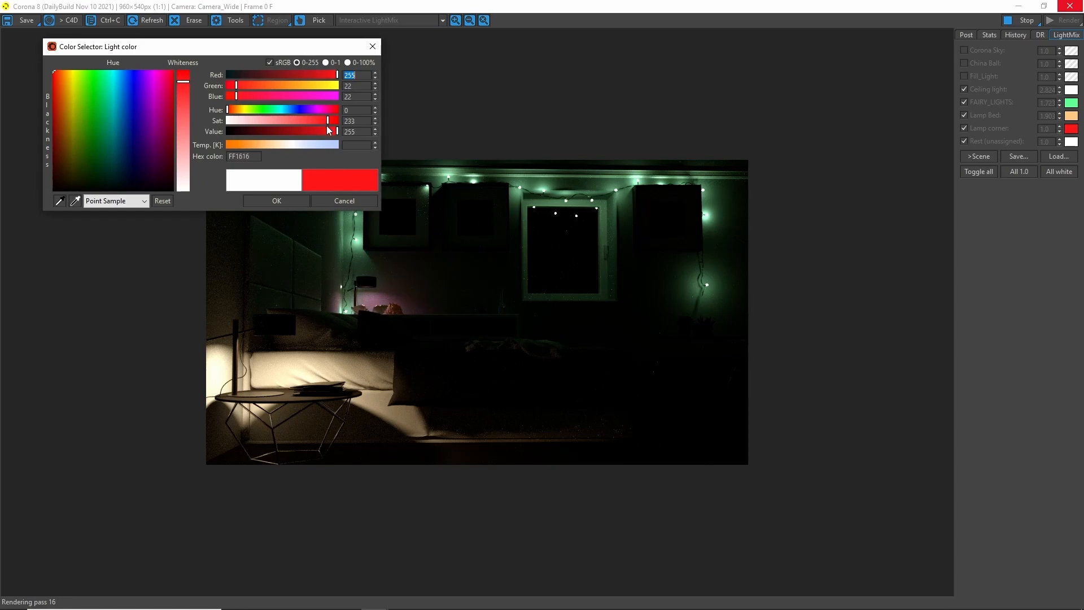
click(285, 200)
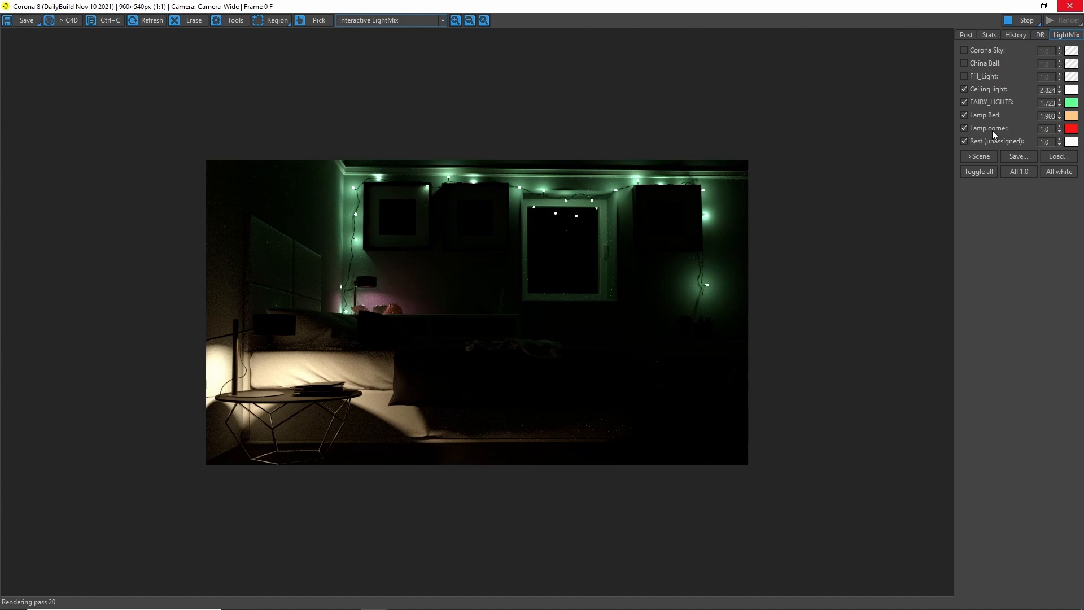
Change the Lamp Bed layer's colour to red (FF1212) with hue 0 and saturation 237
click(1071, 116)
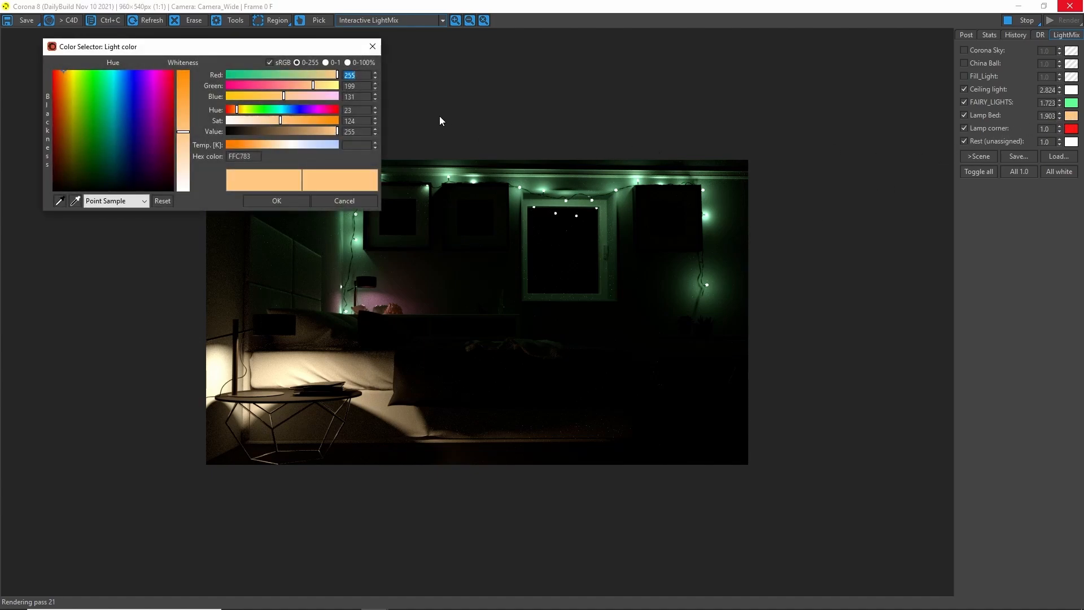
drag(236, 110, 218, 109)
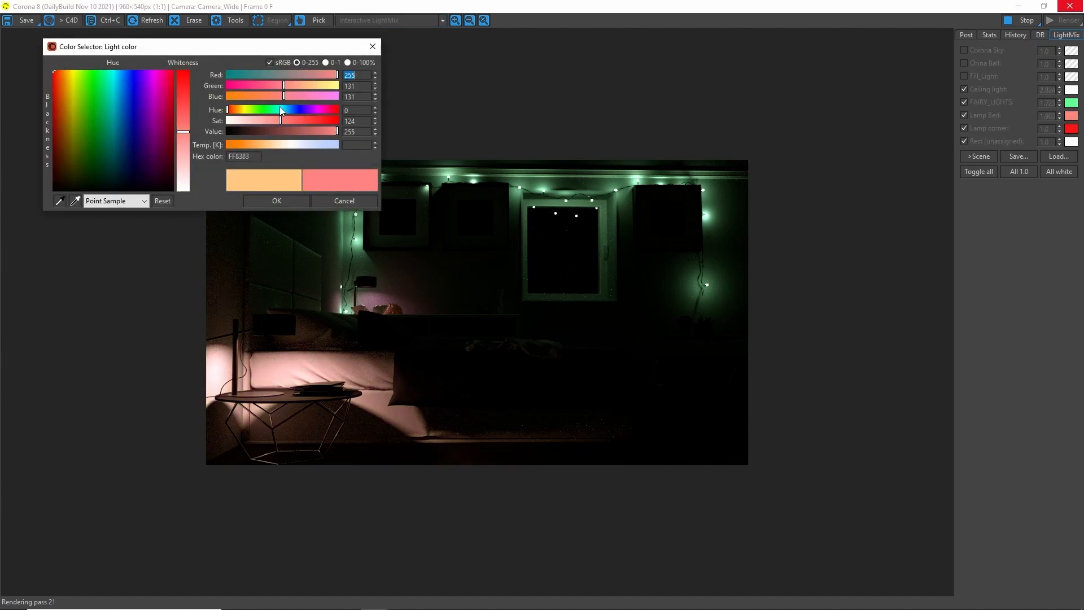
click(327, 121)
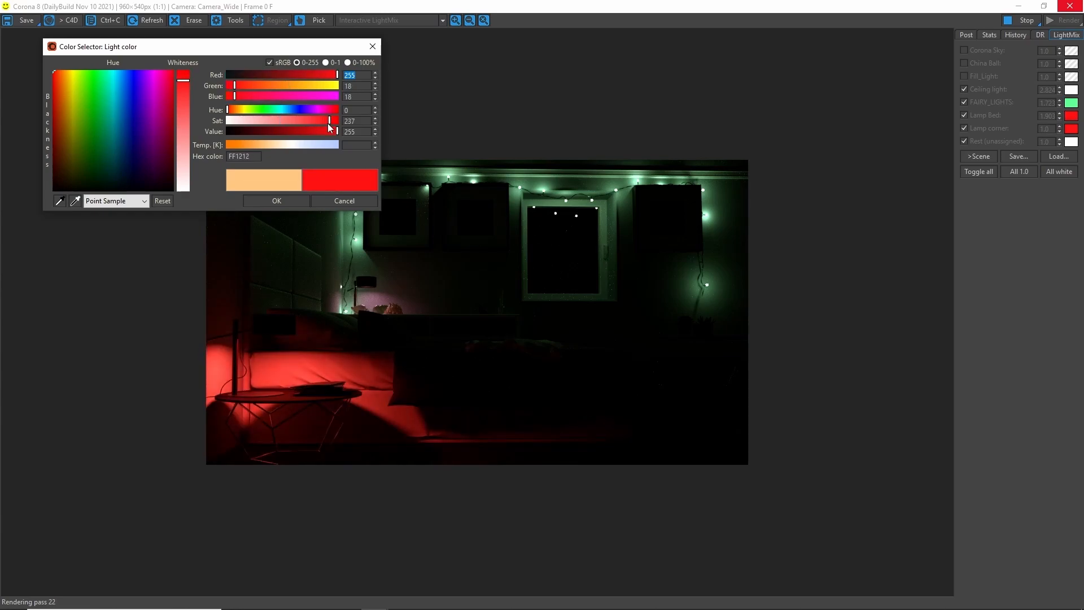
click(287, 199)
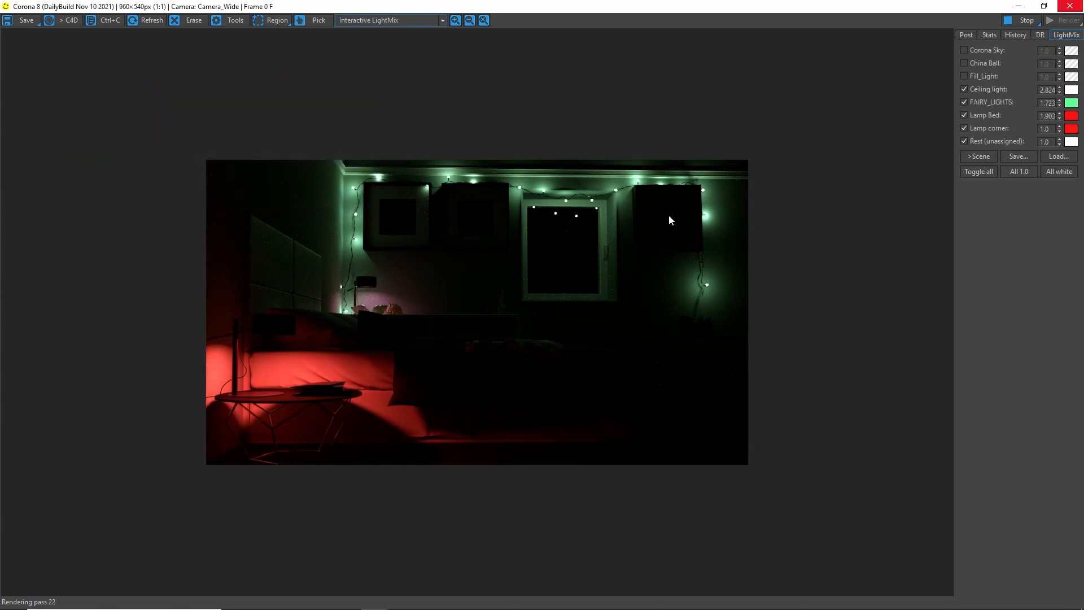
Set the Lamp corner intensity to 1.742 and the FAIRY_LIGHTS intensity to 6.003
drag(1059, 131, 1064, 113)
drag(1067, 34, 1046, 556)
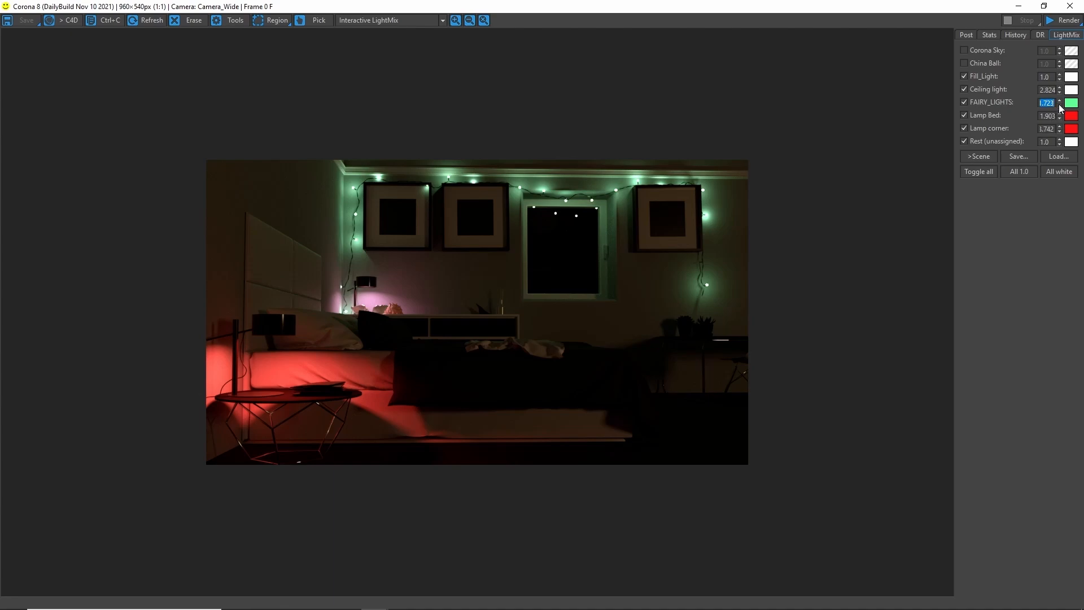
drag(1059, 103, 1055, 533)
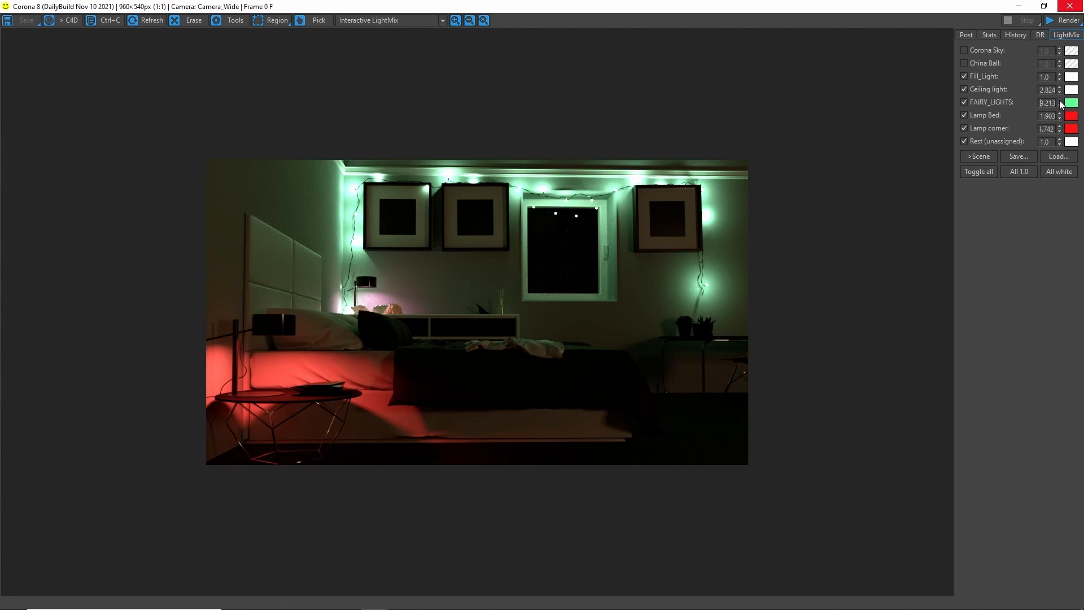
drag(1060, 104, 1059, 474)
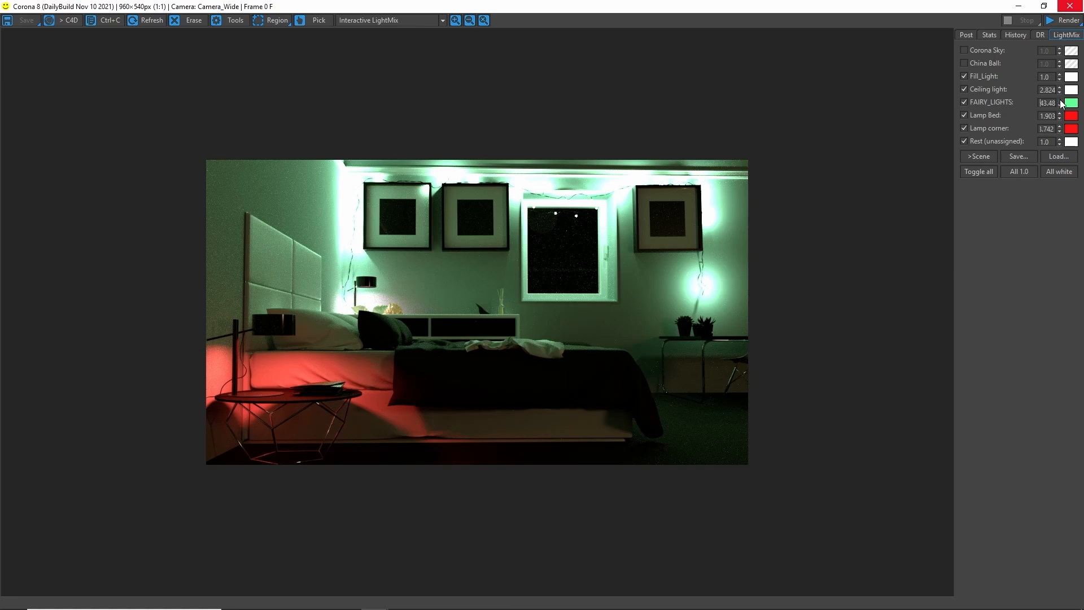
drag(1059, 99, 1047, 379)
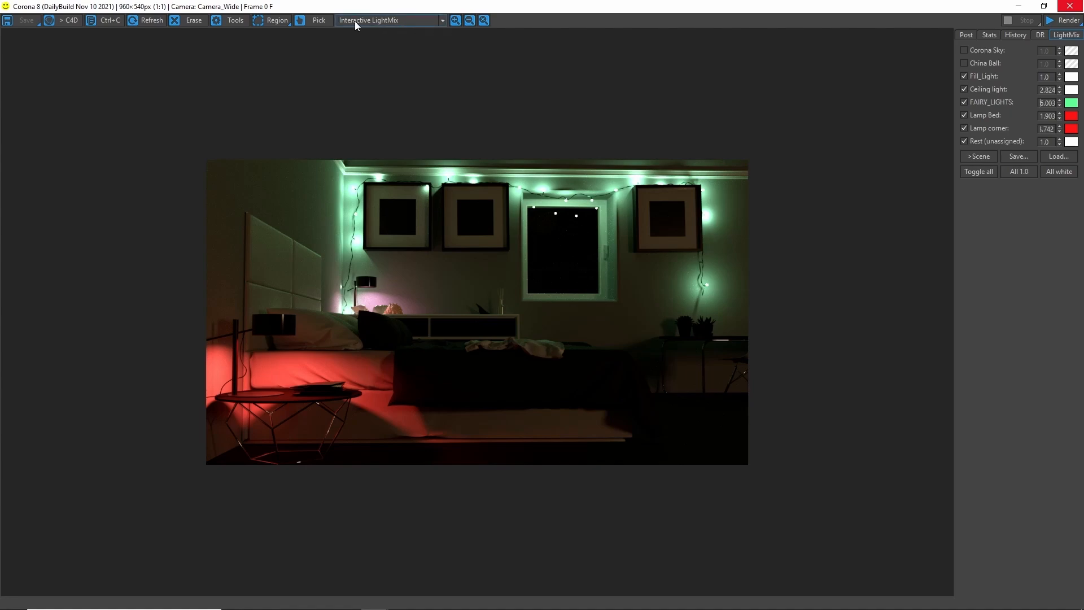
Display the Corona Sky and China Ball light passes one after another in the frame buffer
click(392, 21)
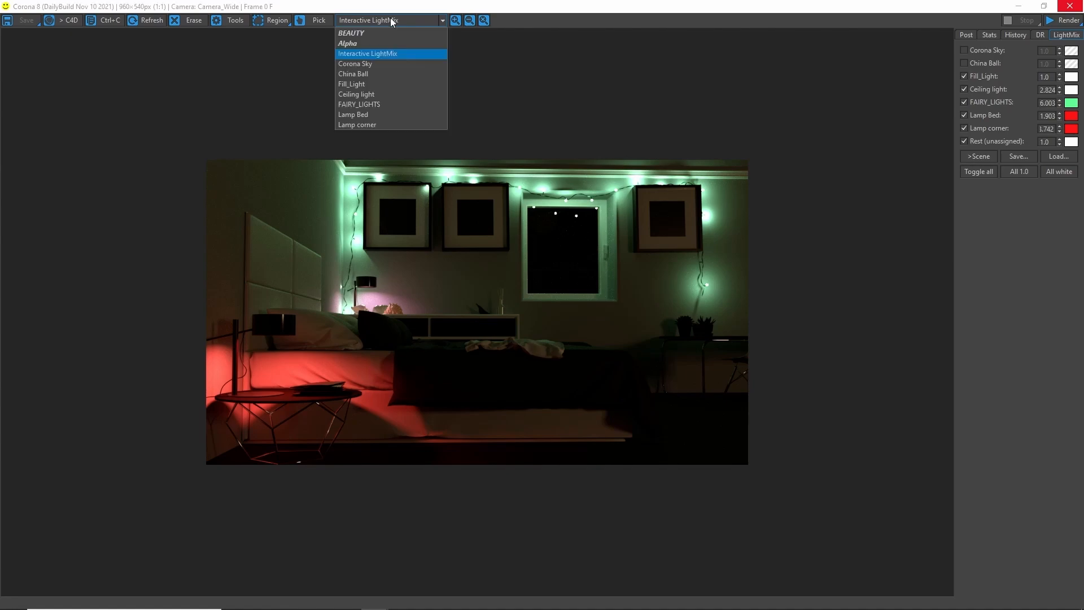
click(398, 63)
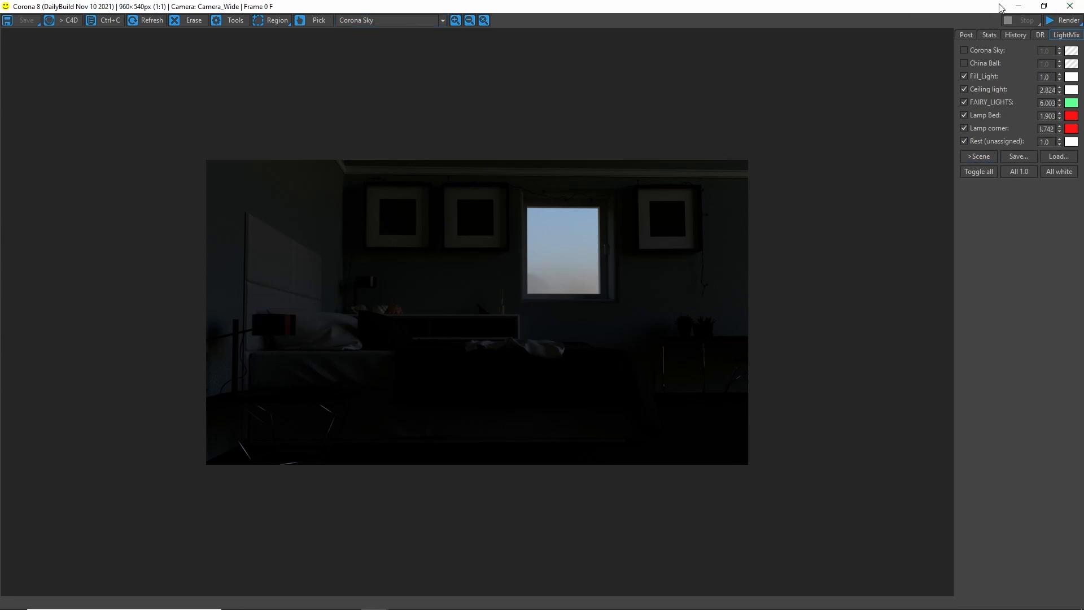
click(370, 21)
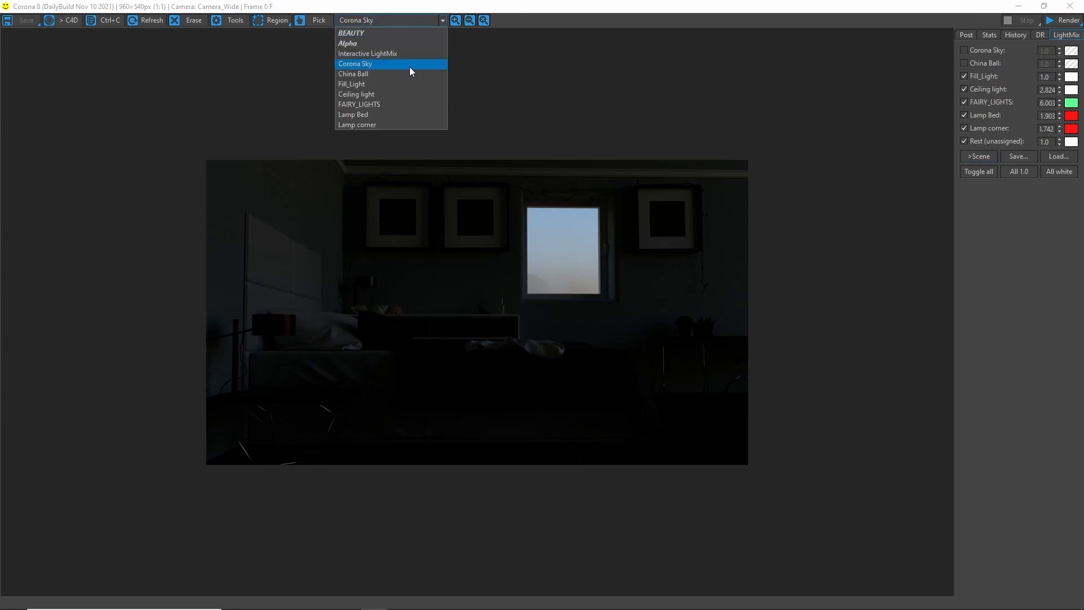
click(374, 64)
click(380, 22)
click(372, 74)
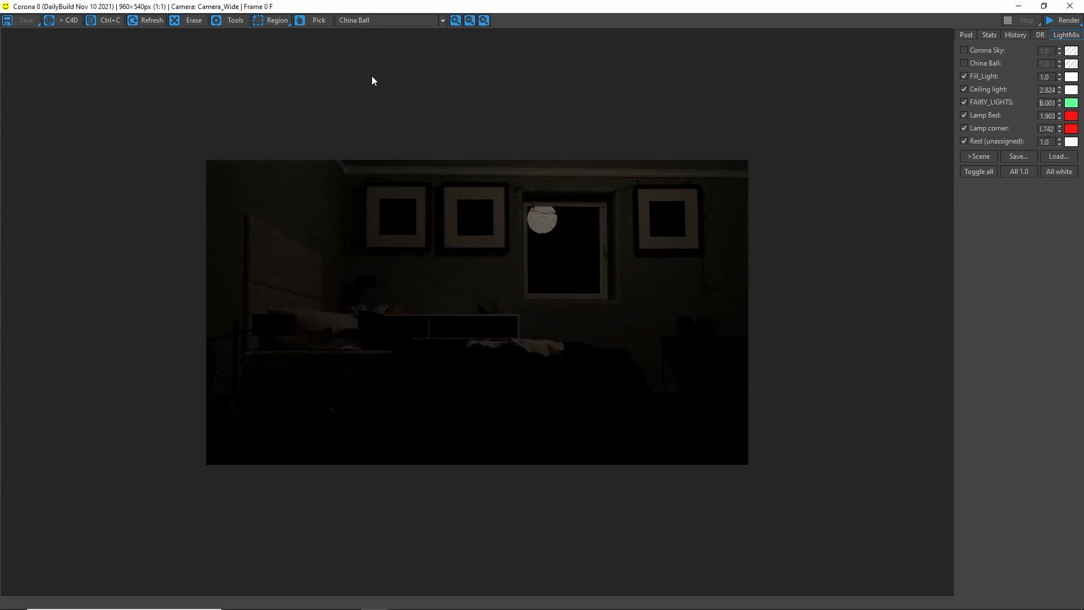
click(388, 21)
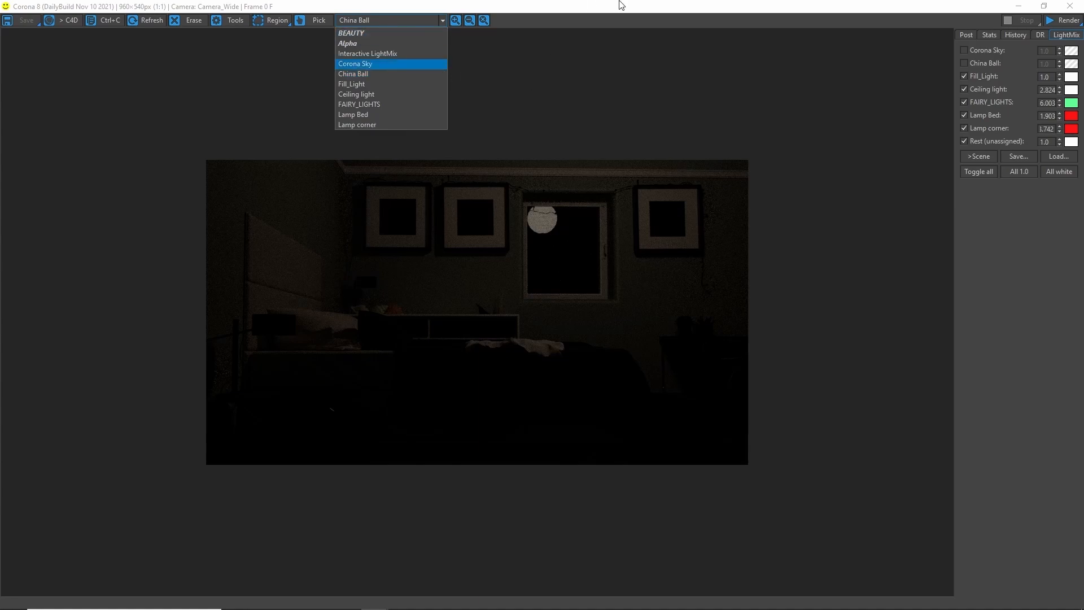
click(619, 3)
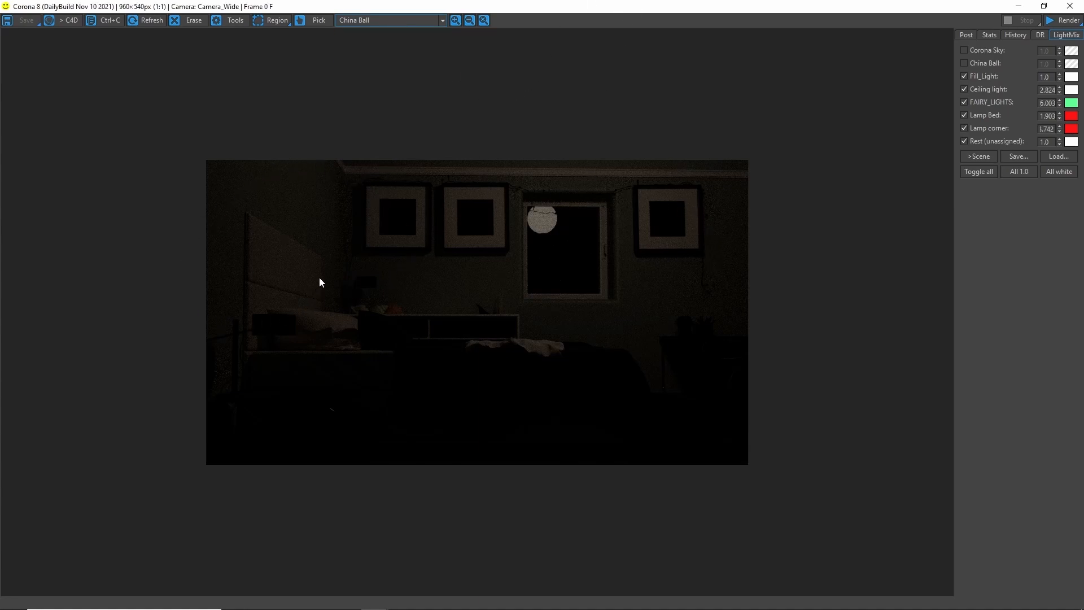
click(379, 22)
click(371, 63)
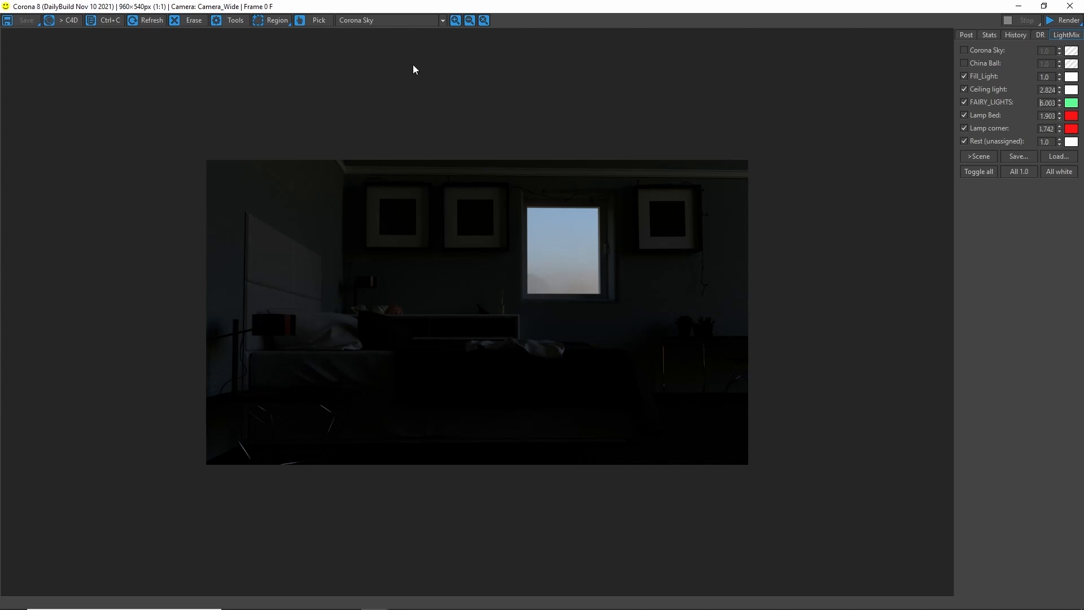
Display the Fill_Light pass and the Ceiling light pass individually in the frame buffer
click(398, 22)
click(368, 85)
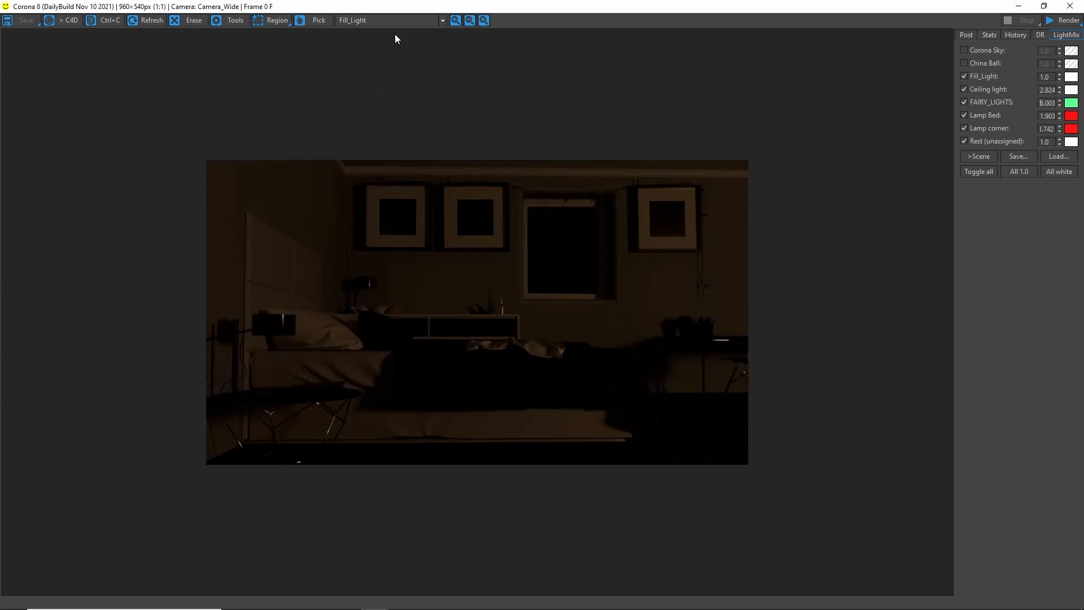
click(401, 22)
click(306, 5)
click(367, 23)
click(361, 95)
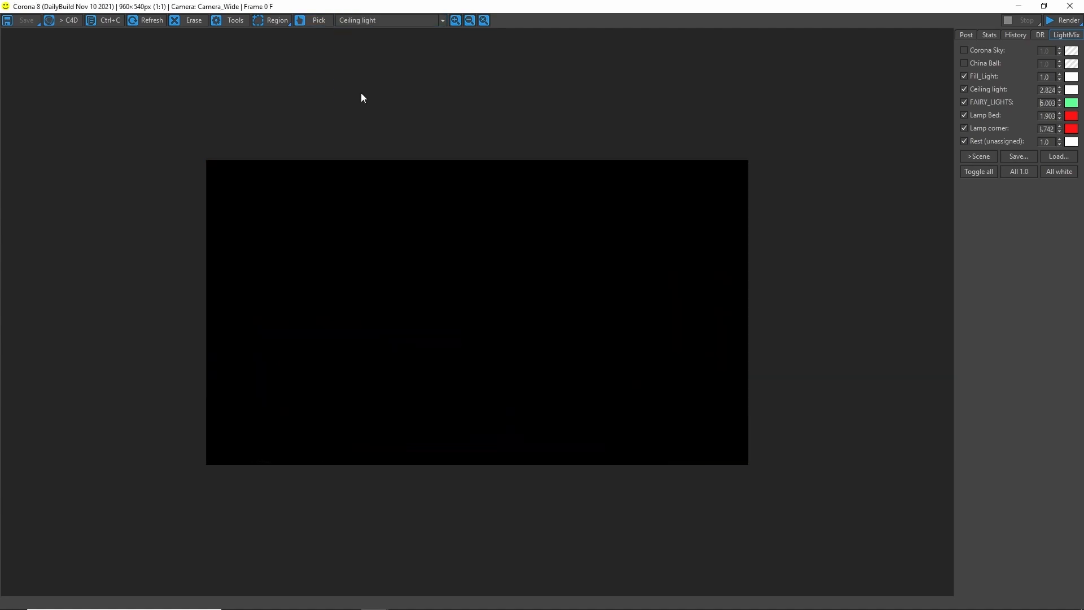
Display the FAIRY_LIGHTS pass, and return the frame buffer to the Interactive LightMix view
click(397, 20)
click(363, 105)
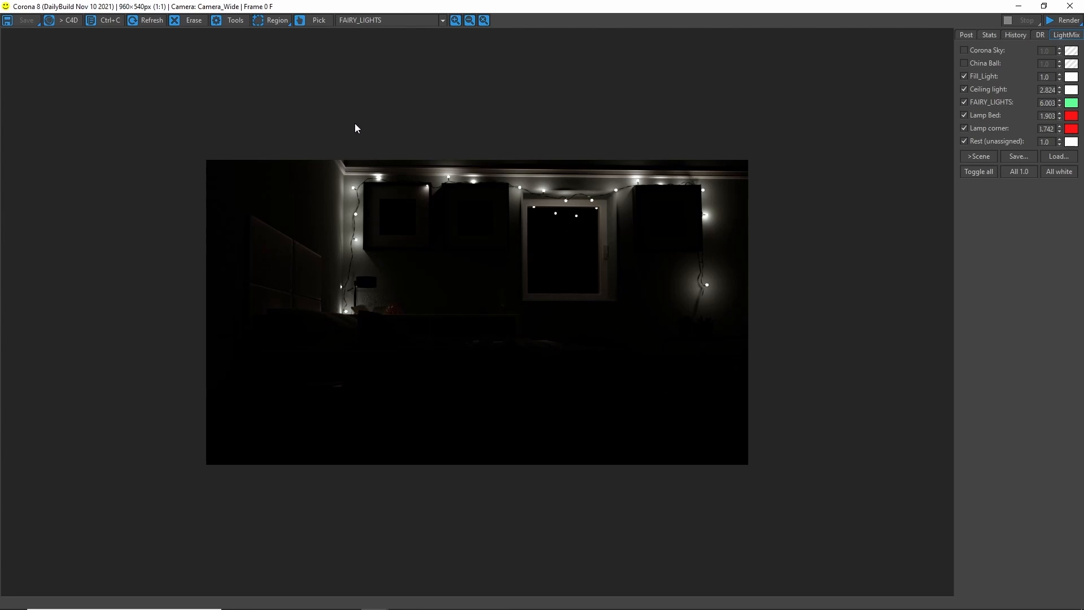
click(385, 23)
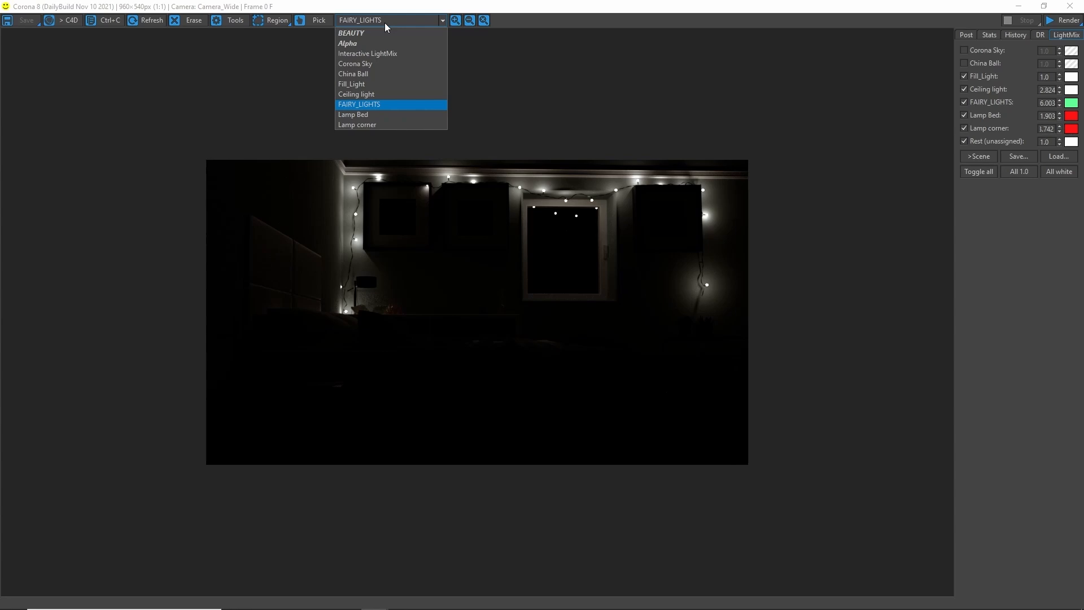
click(384, 54)
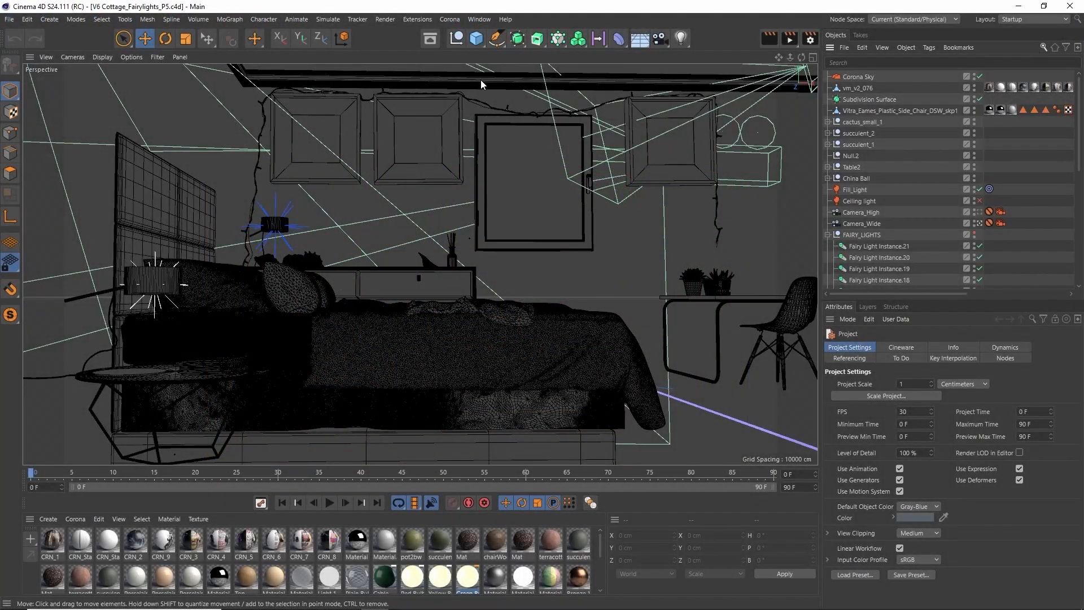
Delete every active pass in Cinema 4D's Corona Multi-Pass window, from Lamp corner up to Interactive LightMix
click(457, 21)
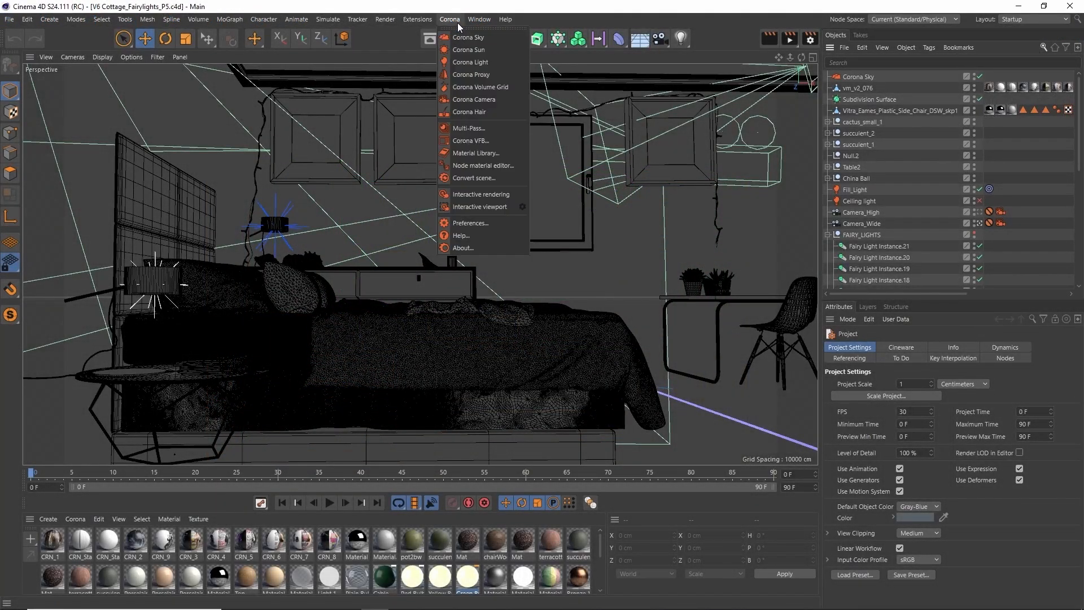
click(465, 129)
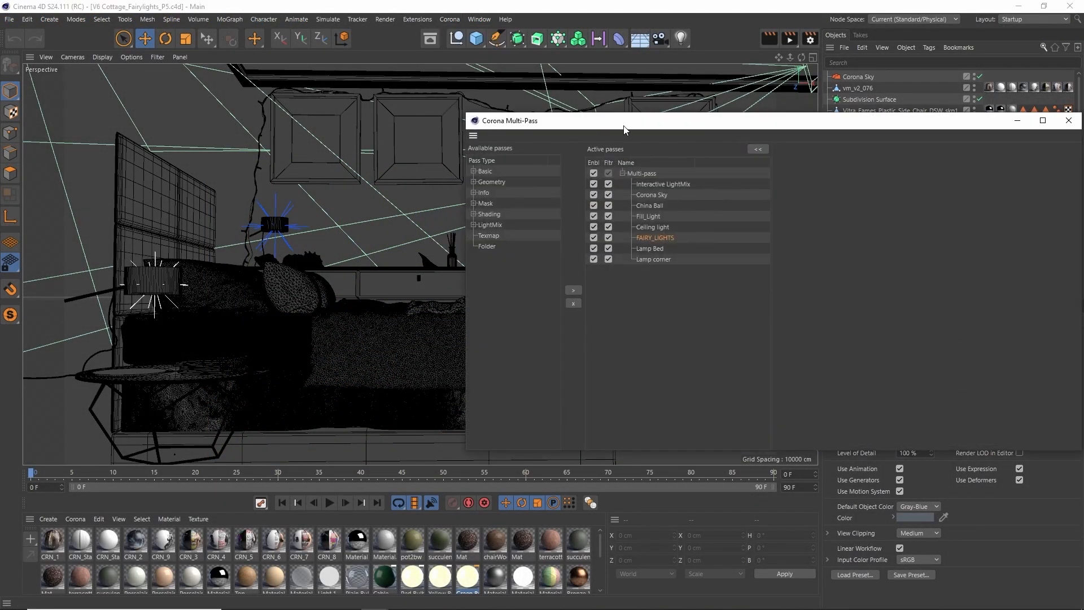
drag(624, 122, 318, 112)
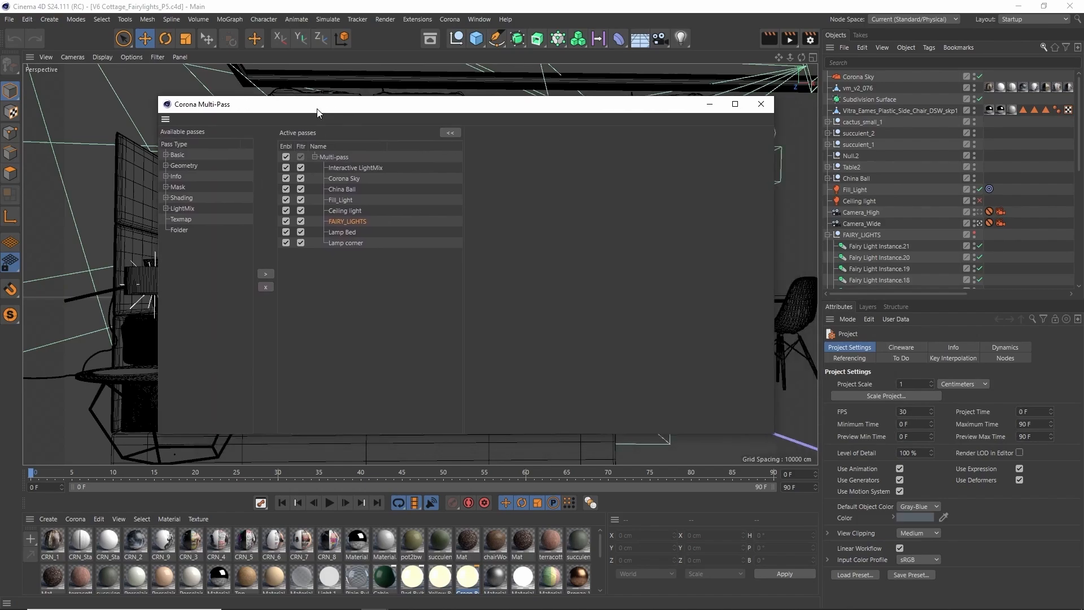
click(355, 245)
key(Delete)
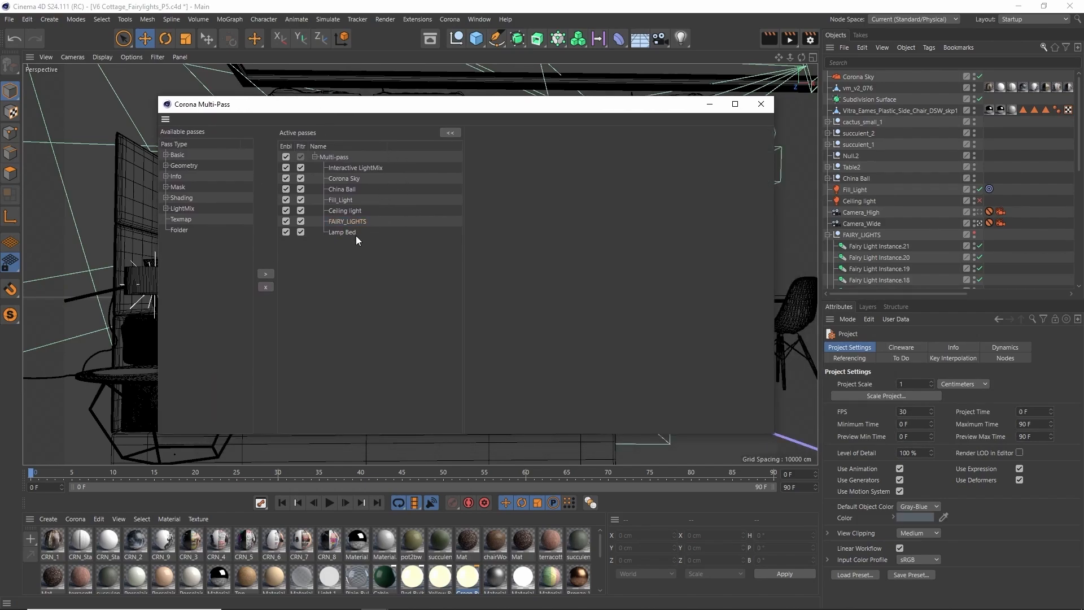
click(356, 233)
key(Delete)
click(356, 222)
key(Delete)
click(354, 211)
key(Delete)
click(353, 200)
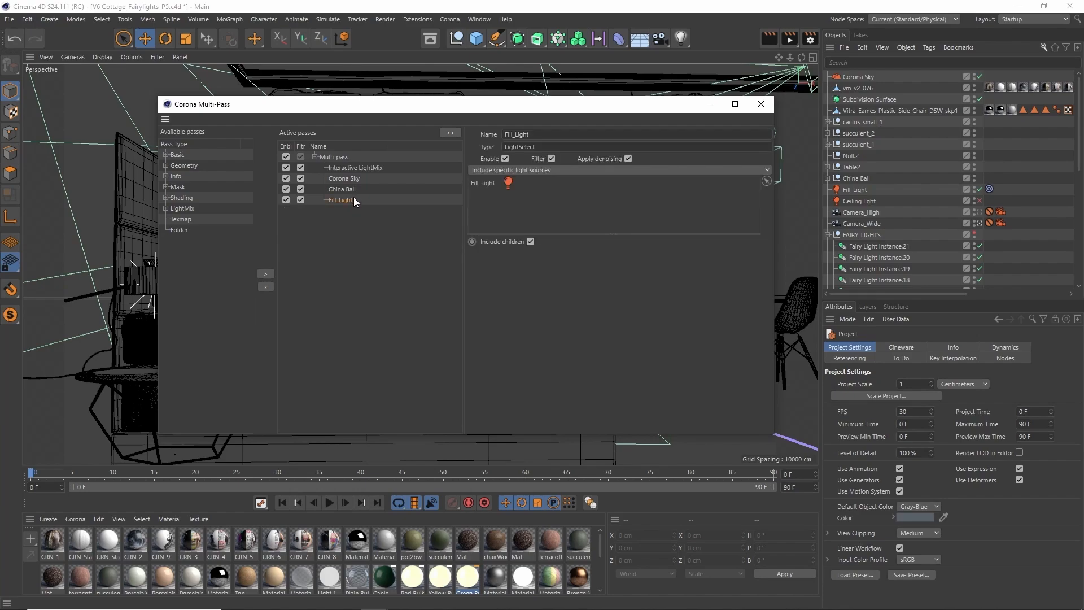
key(Delete)
click(354, 189)
key(Delete)
click(353, 177)
key(Delete)
click(352, 169)
key(Delete)
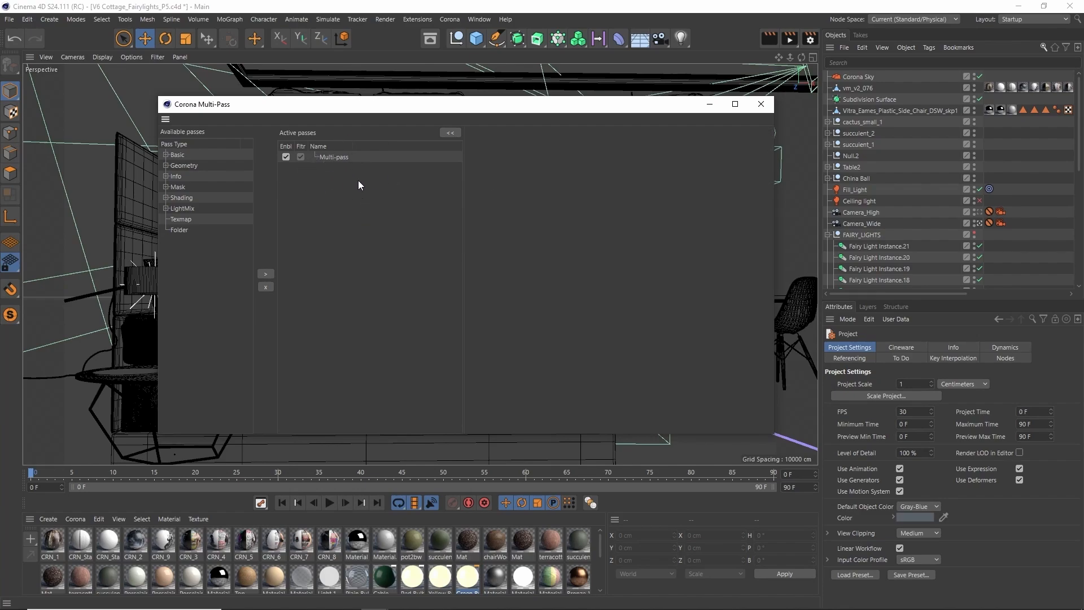
Add a LightMix pass and a LightSelect pass to the empty list of active passes
right_click(377, 234)
mouse_move(414, 308)
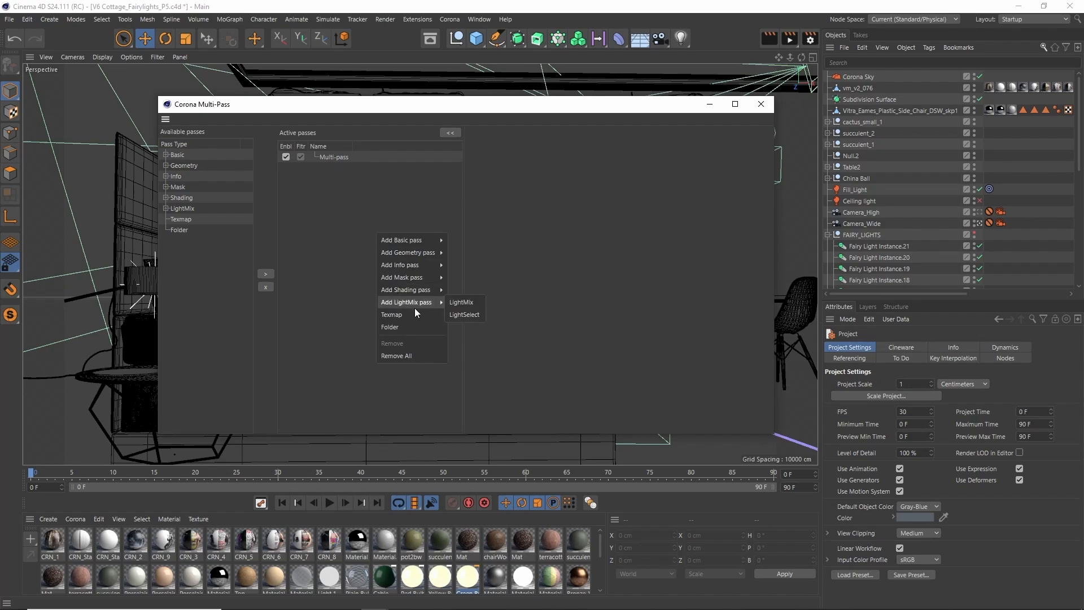
click(461, 304)
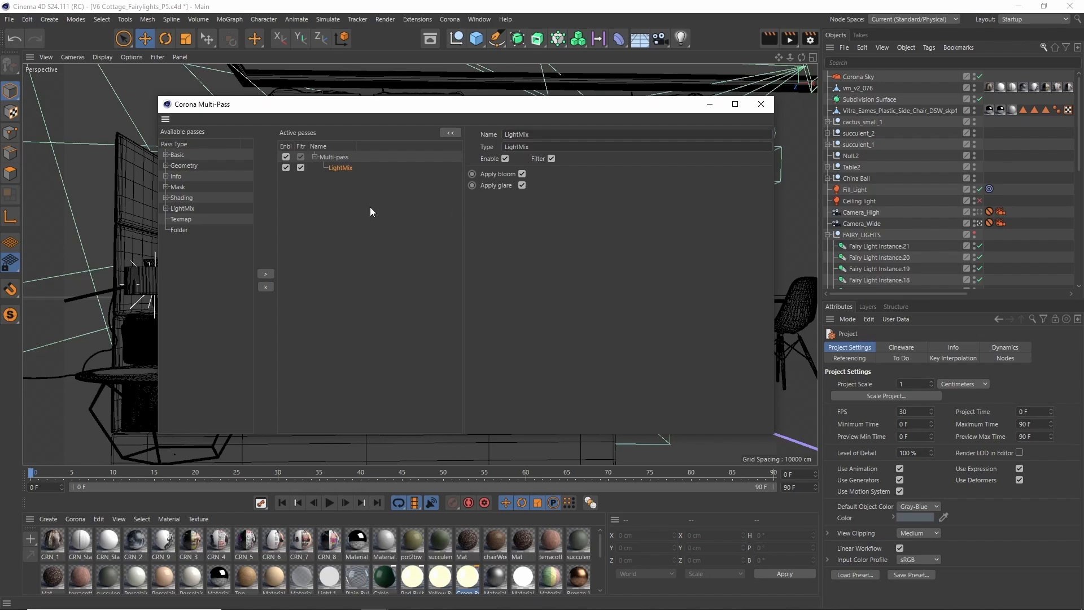
right_click(342, 200)
mouse_move(382, 270)
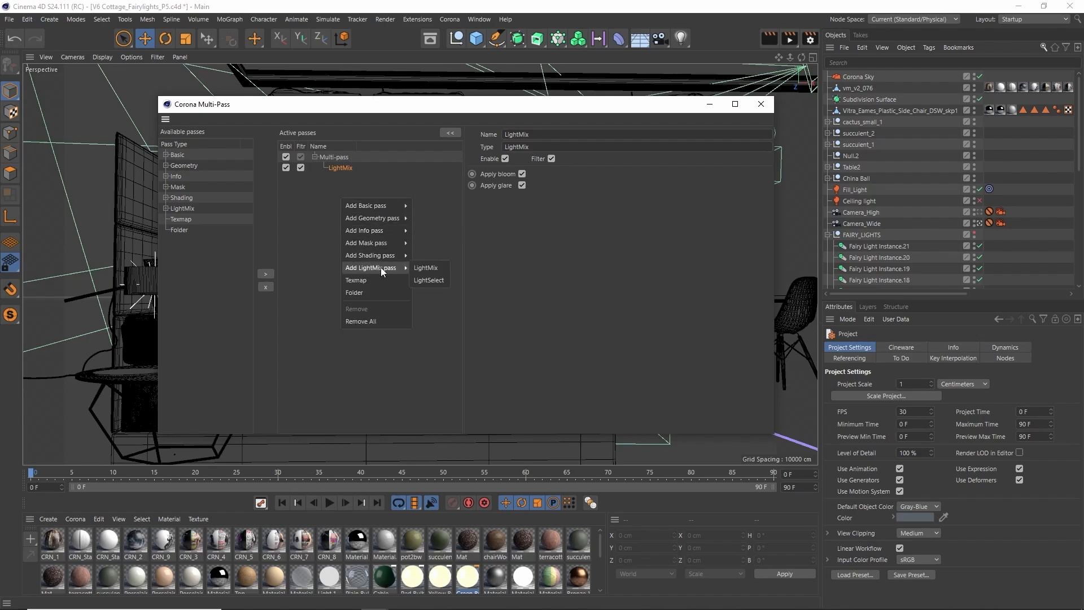
click(429, 280)
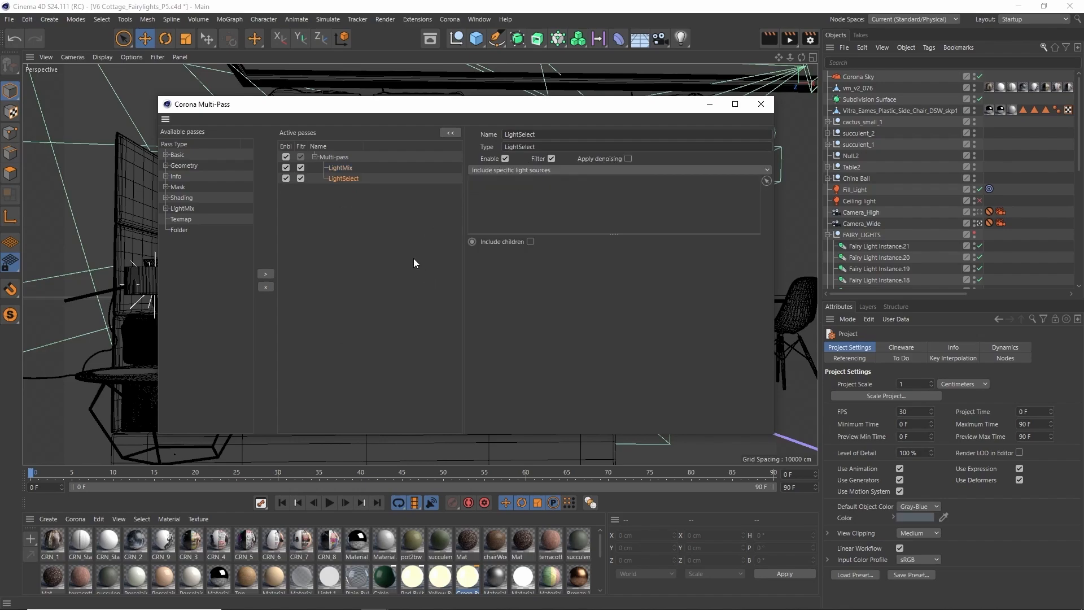
click(167, 208)
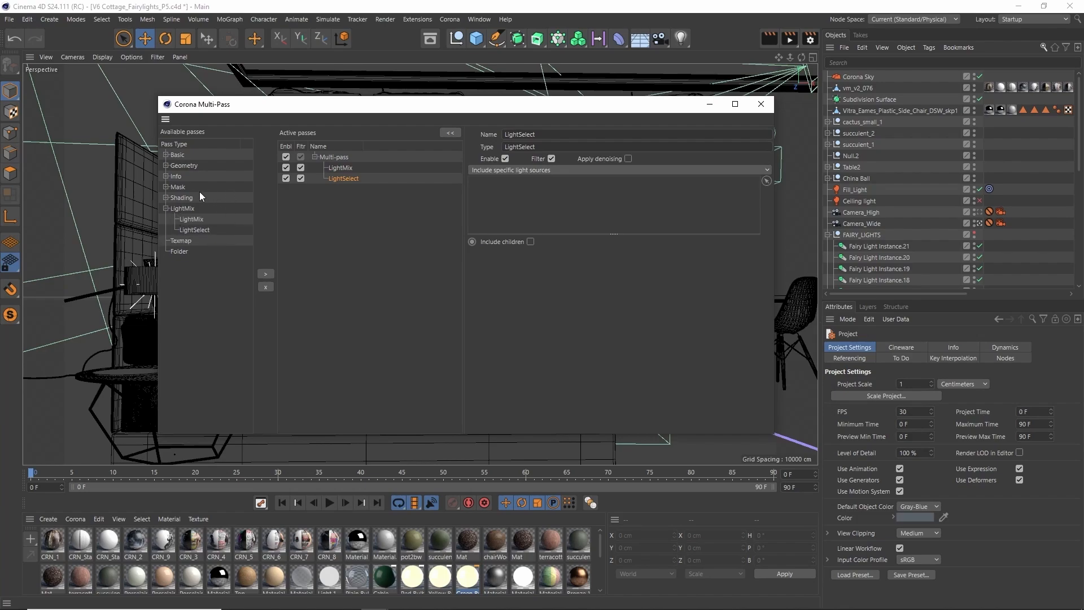
click(166, 208)
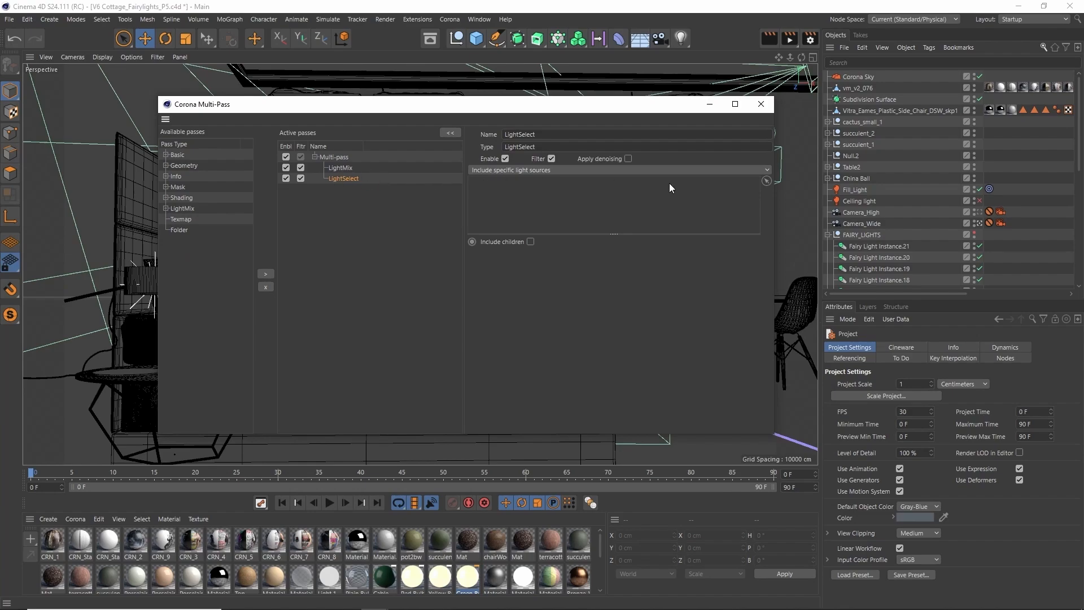
Assign the FAIRY_LIGHTS group with its children included to the LightSelect pass, and rename the pass Fairy_Lights
drag(876, 234, 664, 211)
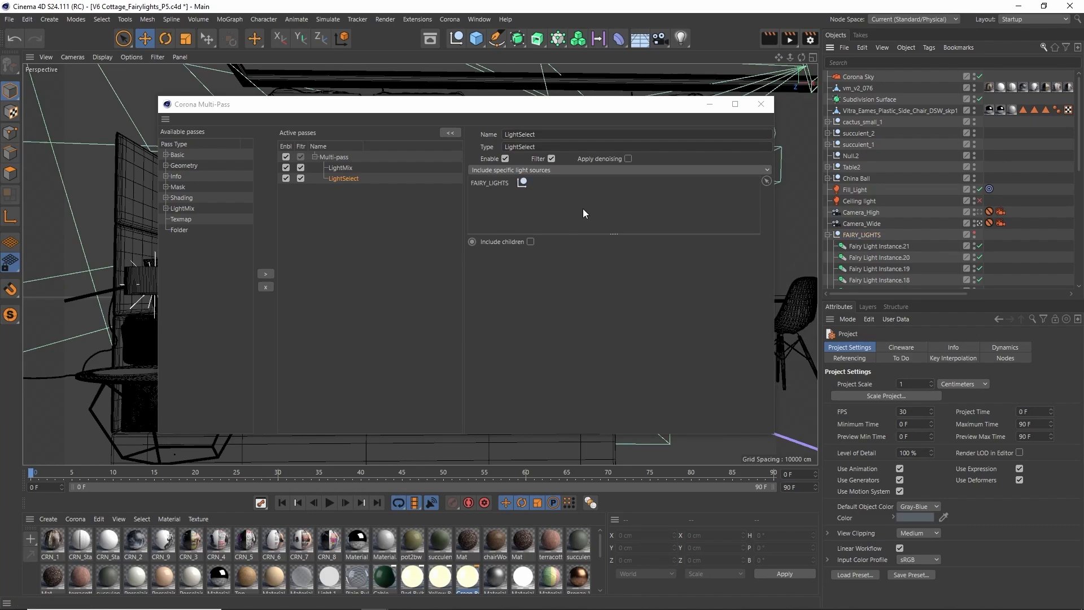
click(530, 241)
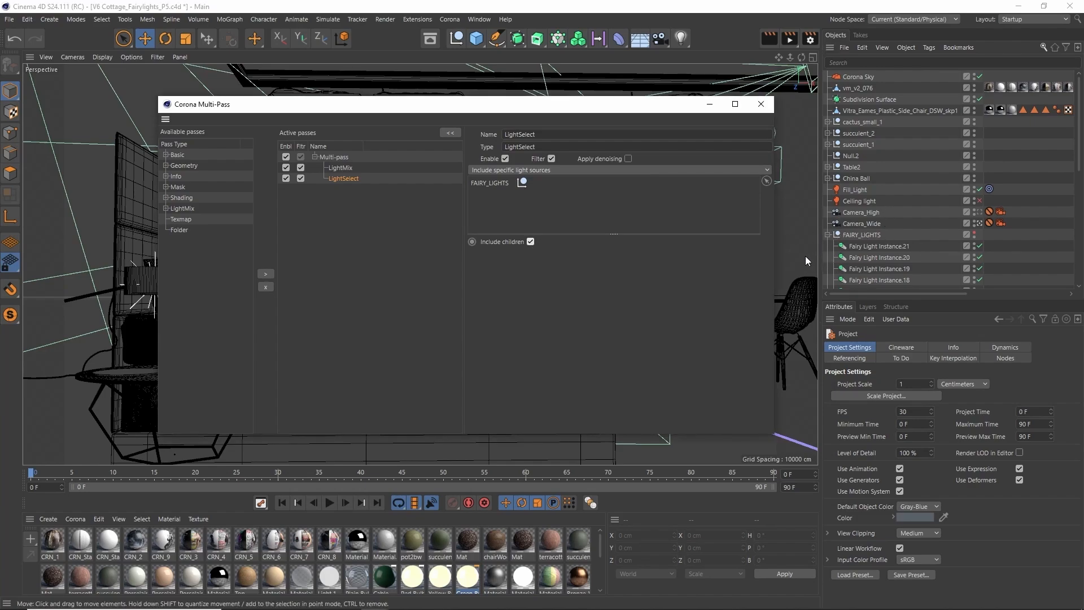
double_click(344, 178)
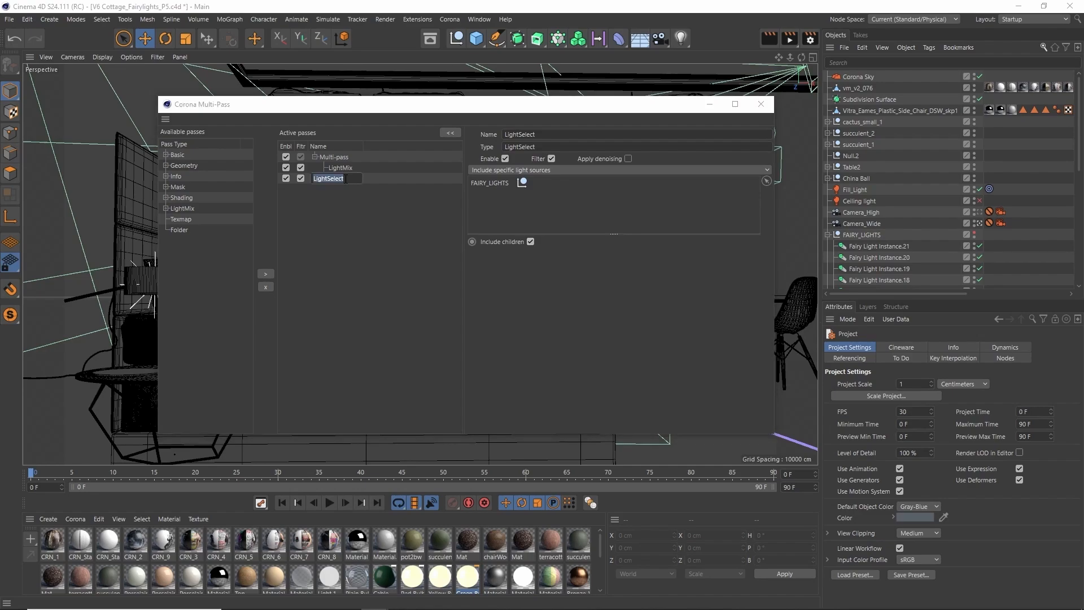
text(Fairy_Lihgts)
key(Return)
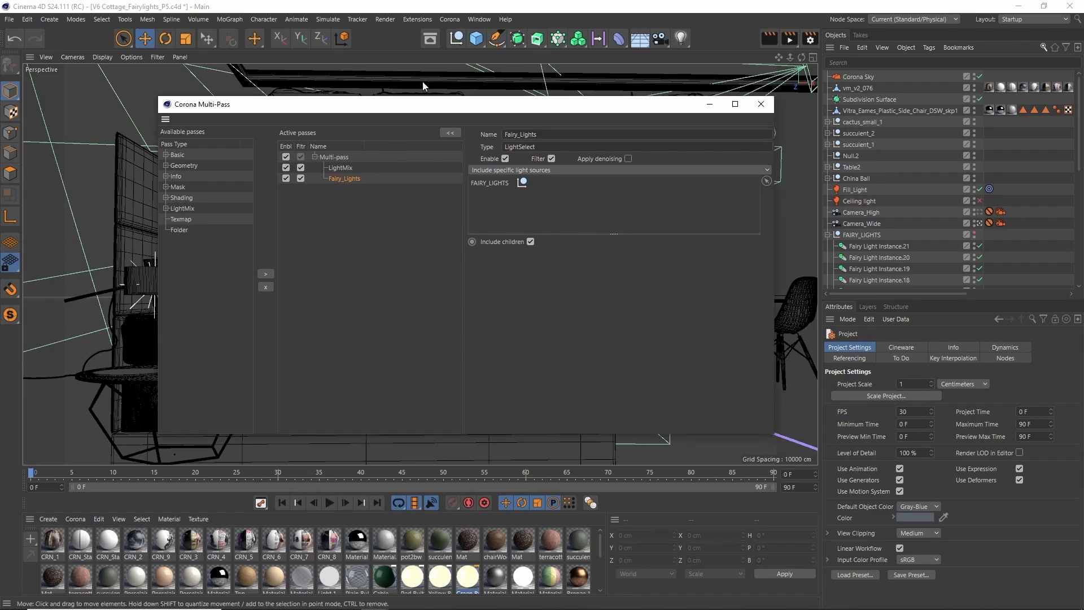
Start interactive rendering in the Corona VFB and disable the Rest (unassigned) layer in LightMix
click(460, 16)
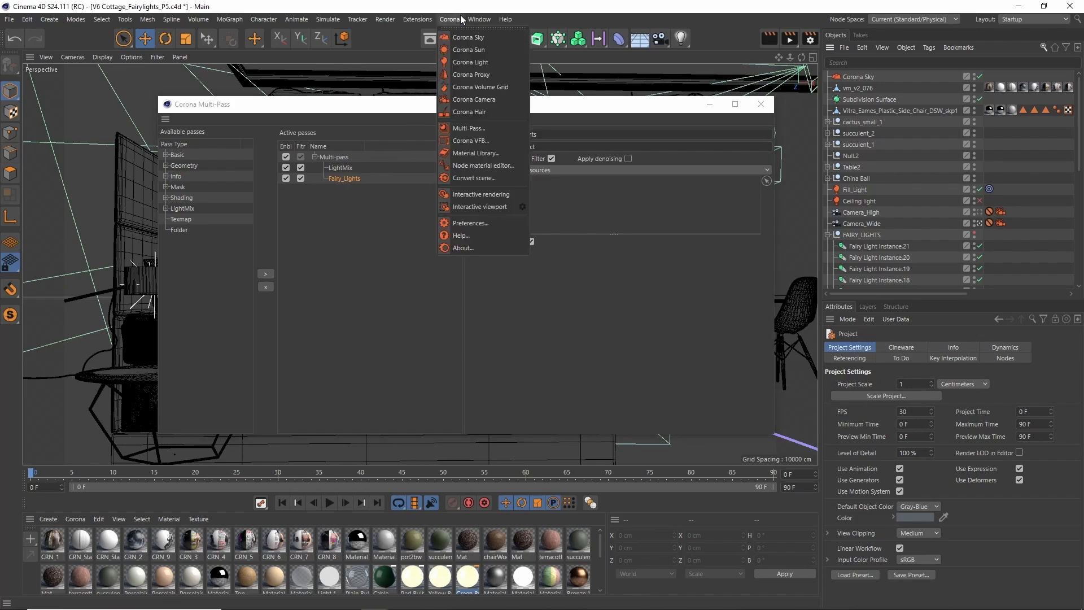
click(474, 140)
click(1062, 20)
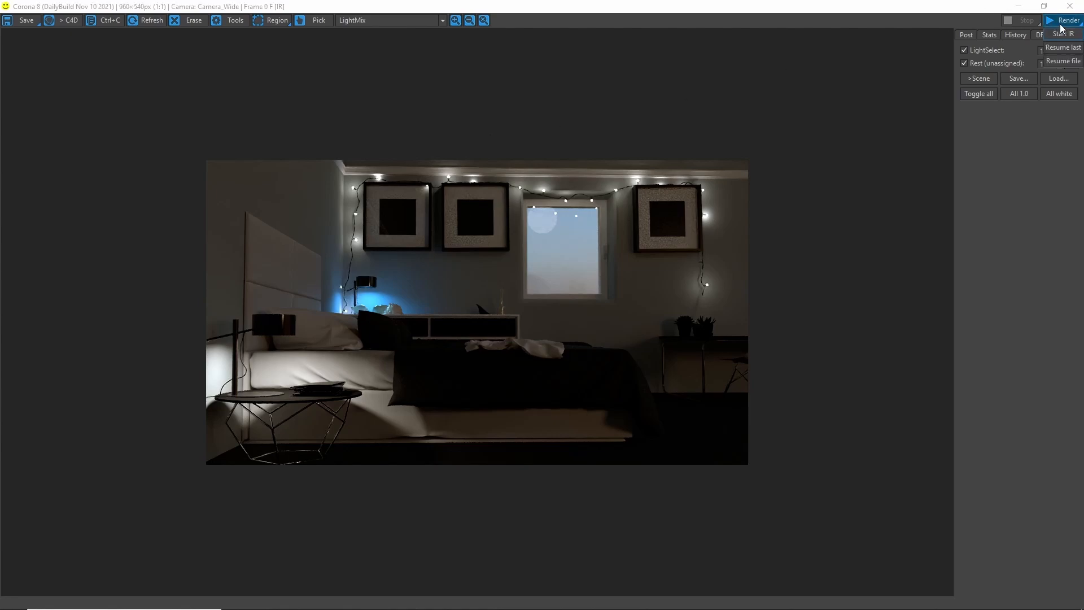
click(1061, 35)
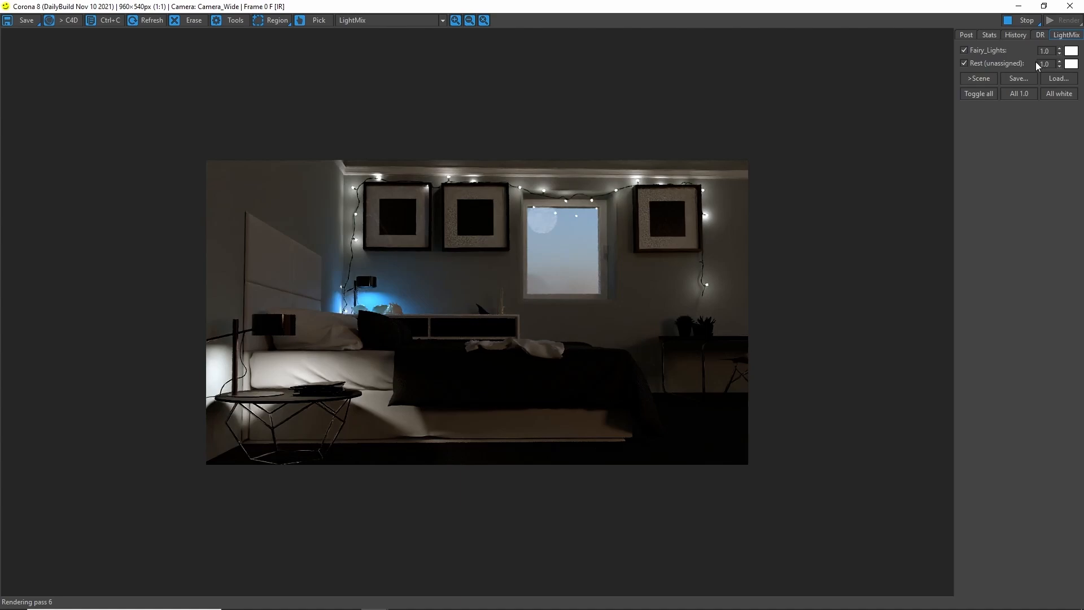
click(966, 63)
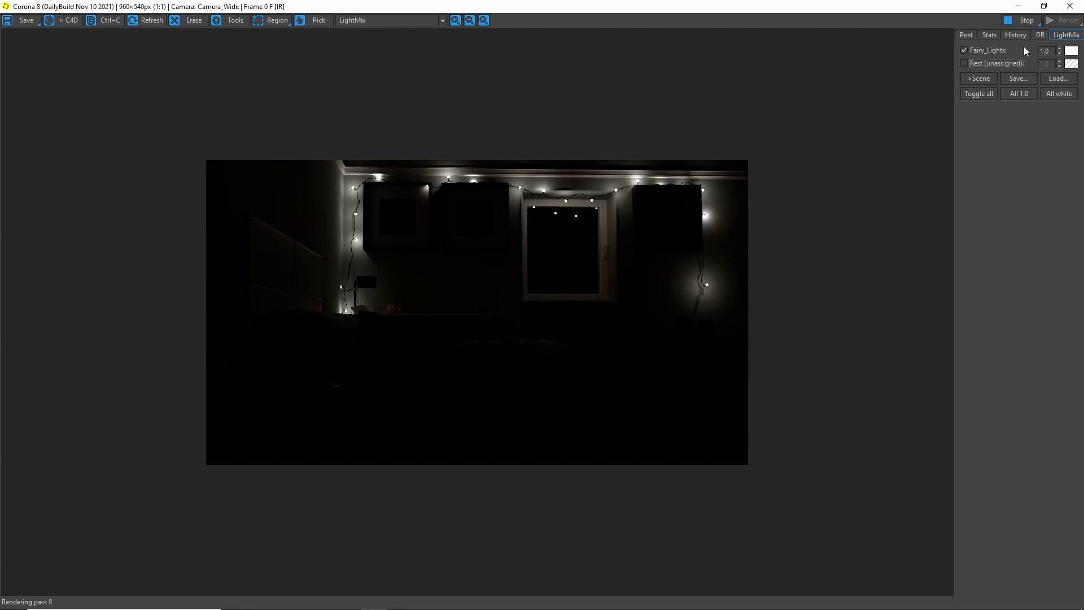
Set the Fairy_Lights layer's intensity to 7.778 and tint it blue by adjusting its hue and saturation
drag(1060, 51, 1083, 346)
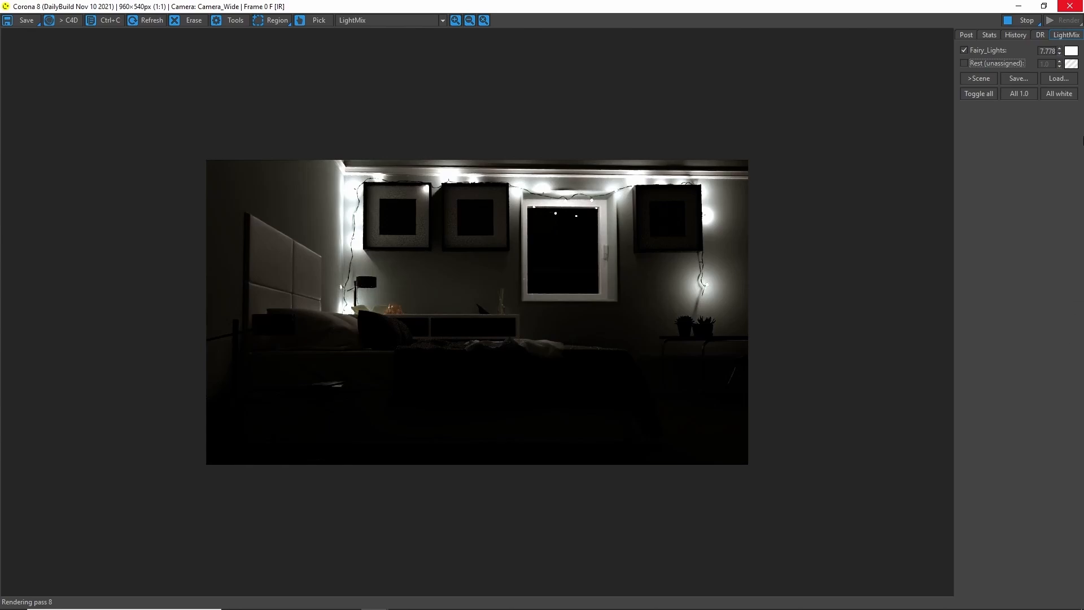
click(1071, 51)
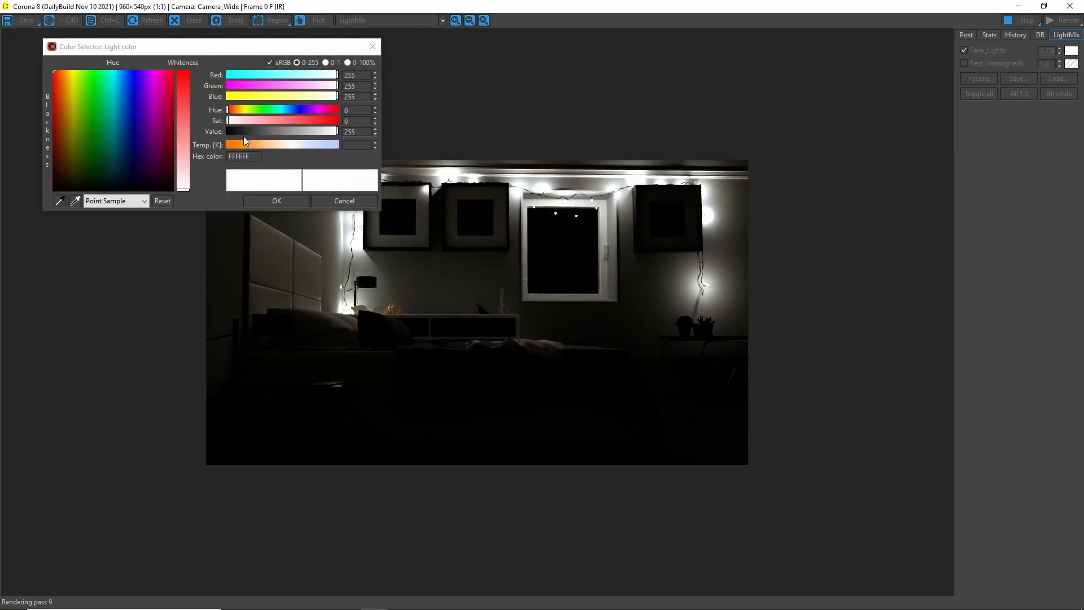
drag(266, 109, 300, 109)
drag(285, 120, 305, 127)
click(252, 200)
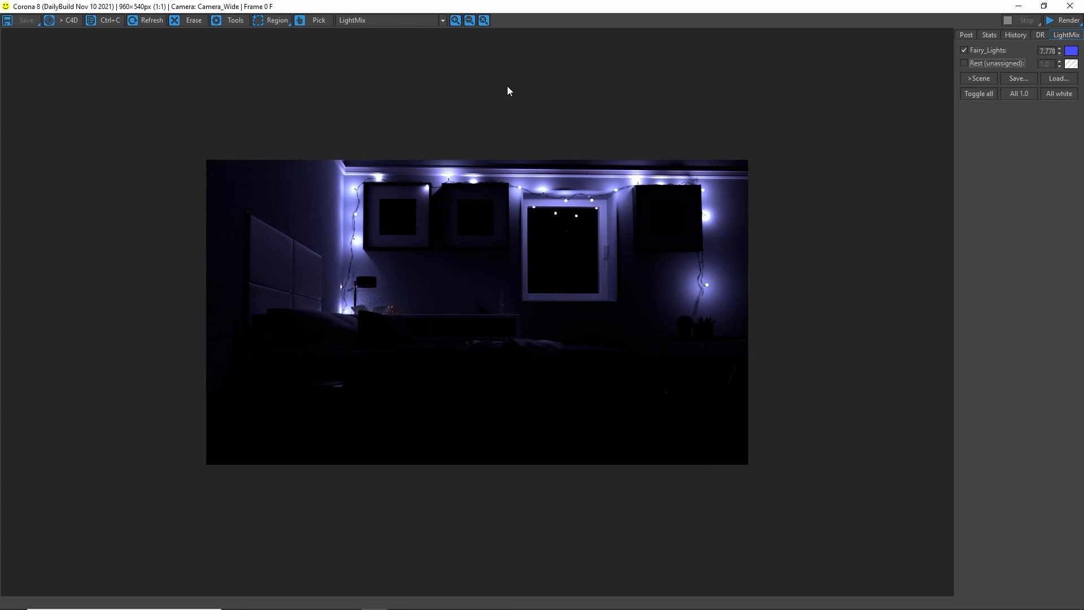
Save the render as a Corona EXR file named FairyLights.cxr, replacing the existing file
click(26, 22)
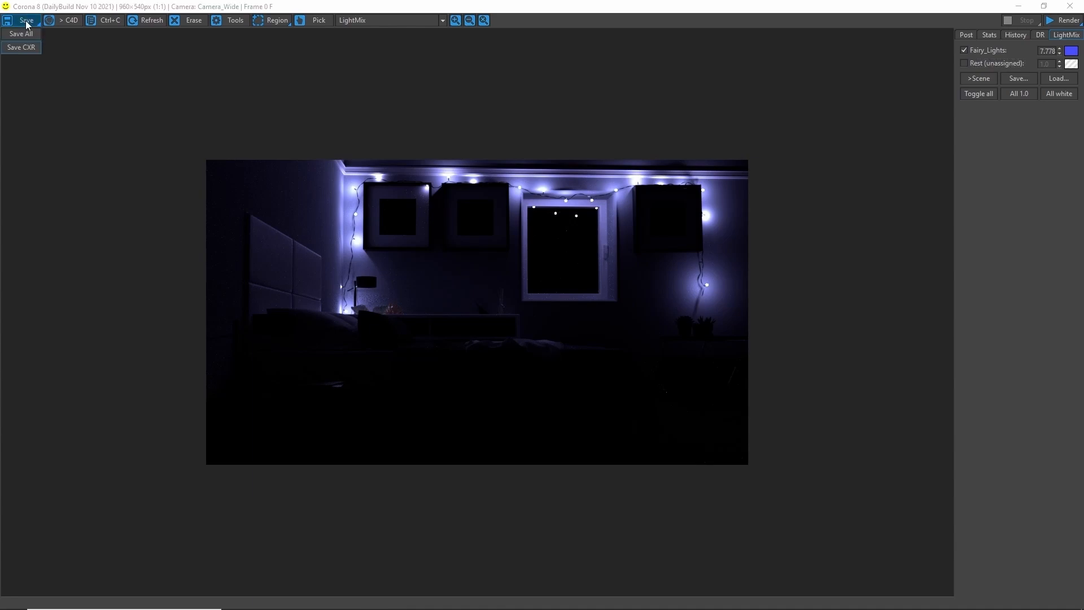
click(26, 48)
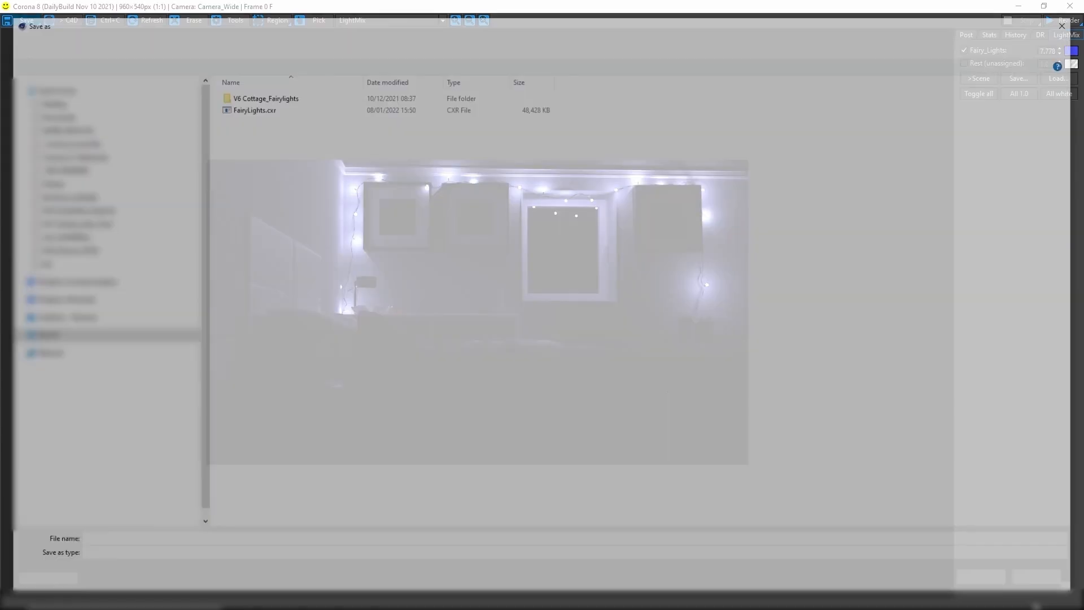
click(545, 109)
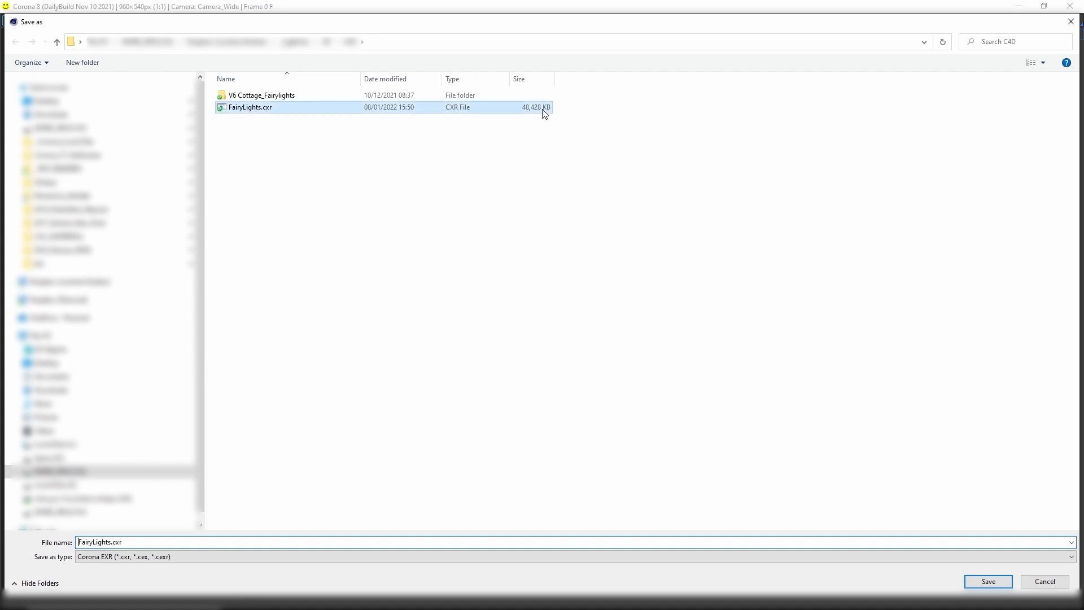
click(1008, 577)
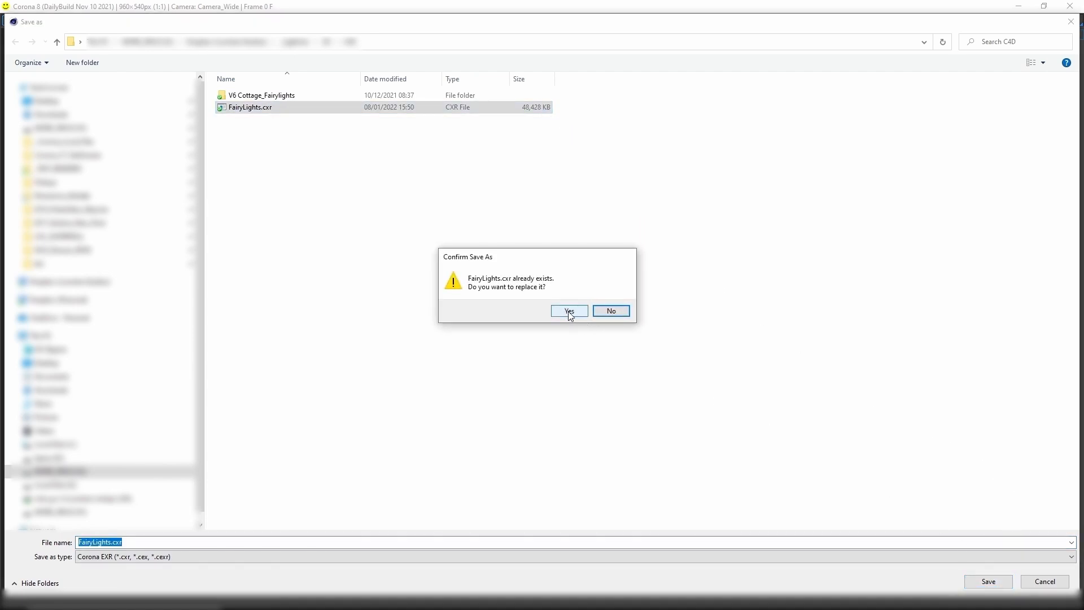
click(569, 311)
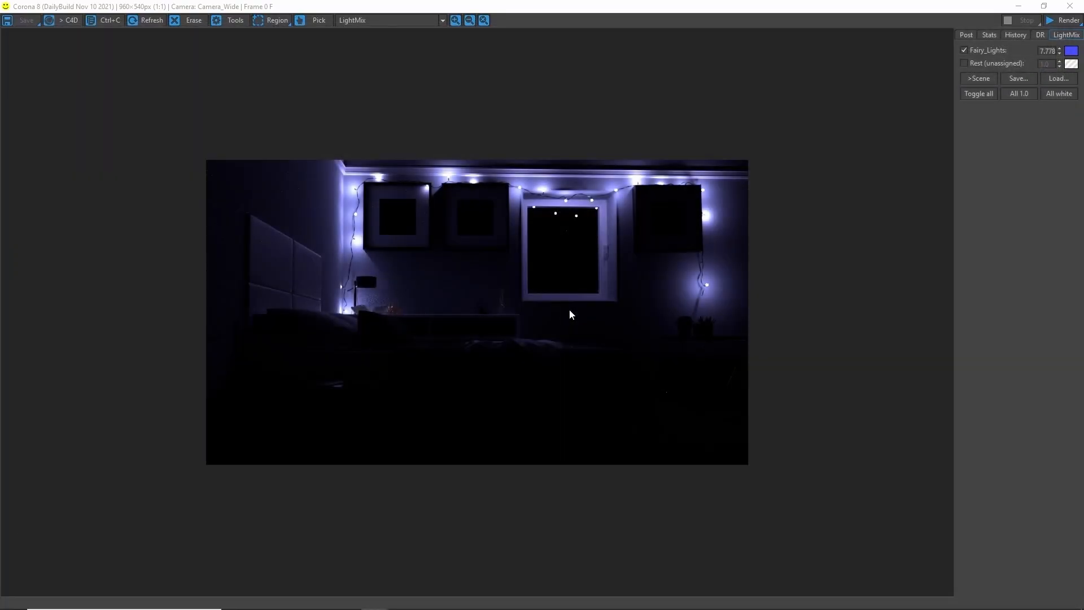
Switch to the Corona Image Editor and open FairyLights.cxr, discarding the current image
key(alt+Tab)
key(alt+Tab)
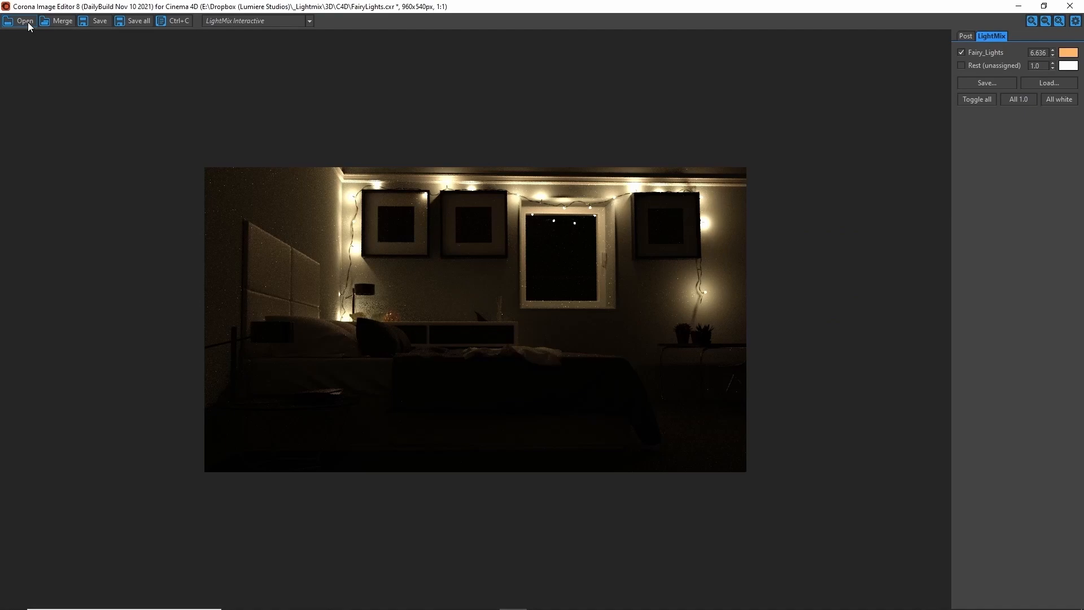
click(25, 21)
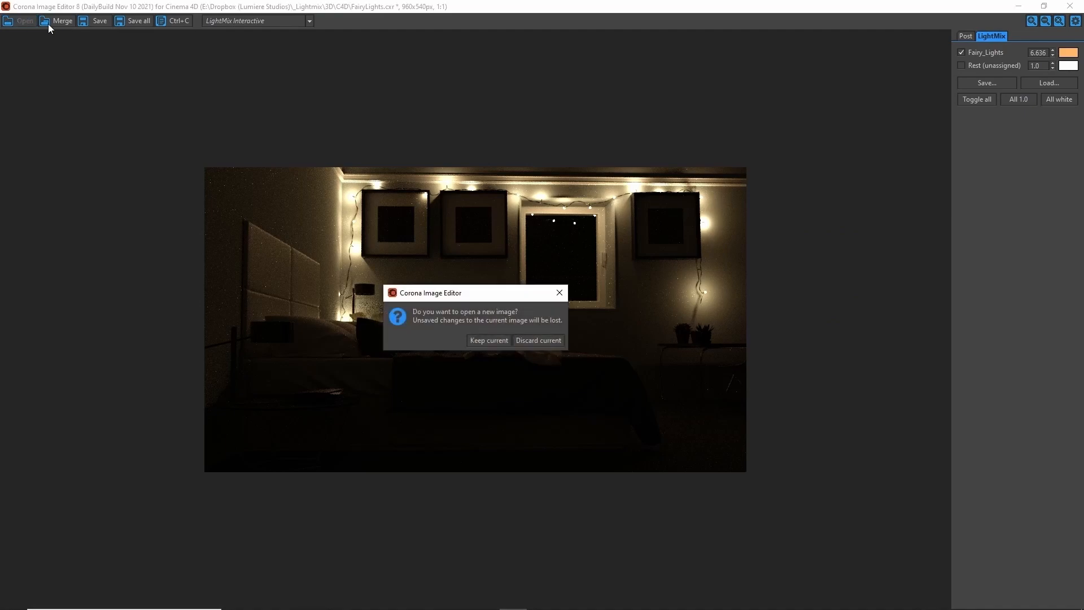
click(522, 341)
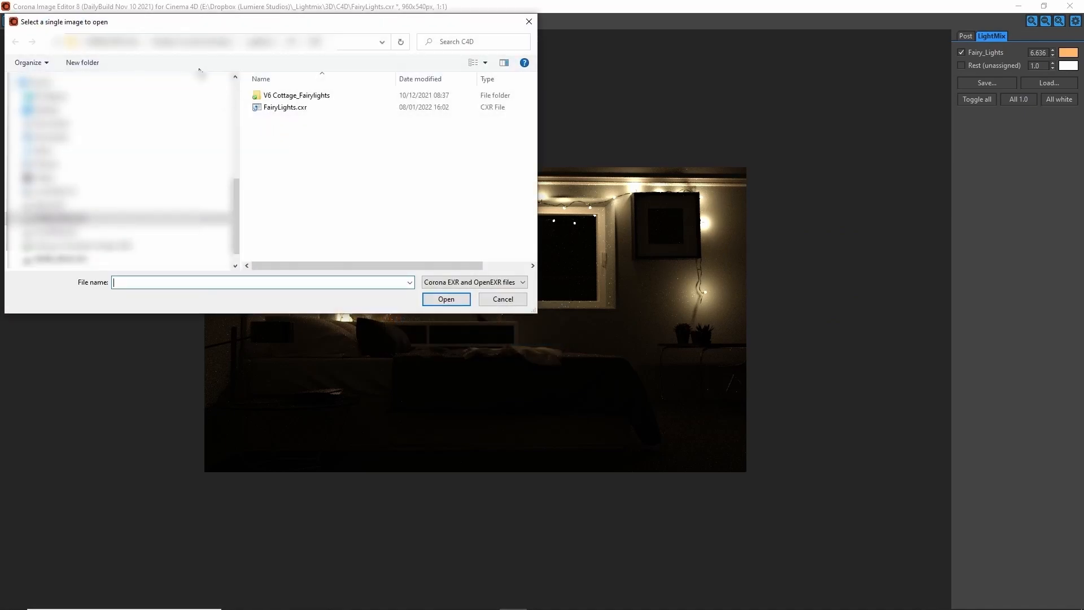
double_click(263, 108)
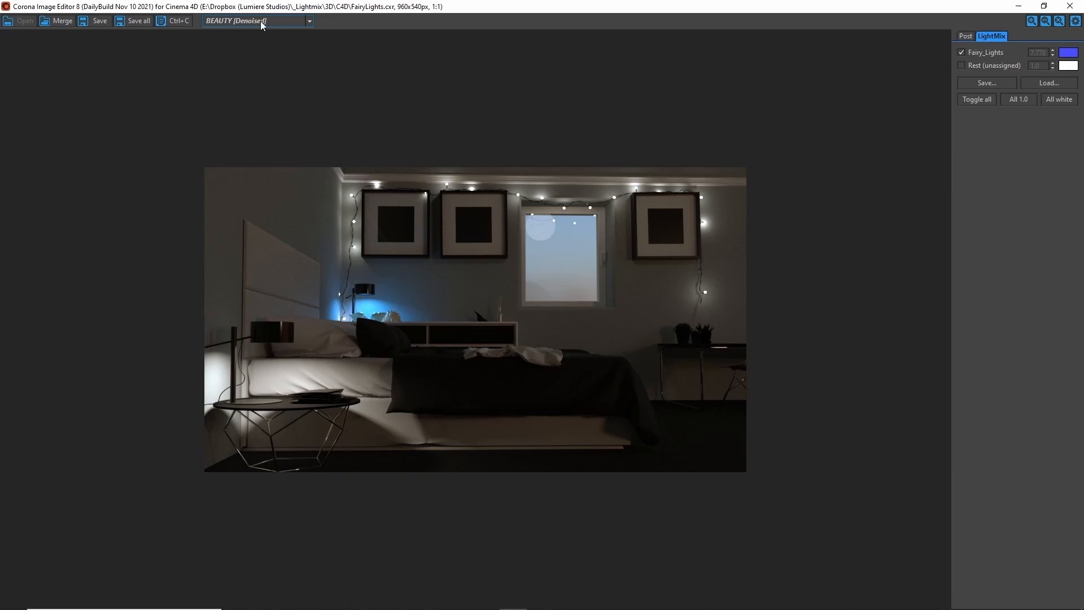
View the LightMix Interactive pass, and return to the denoised BEAUTY pass for comparison
click(290, 23)
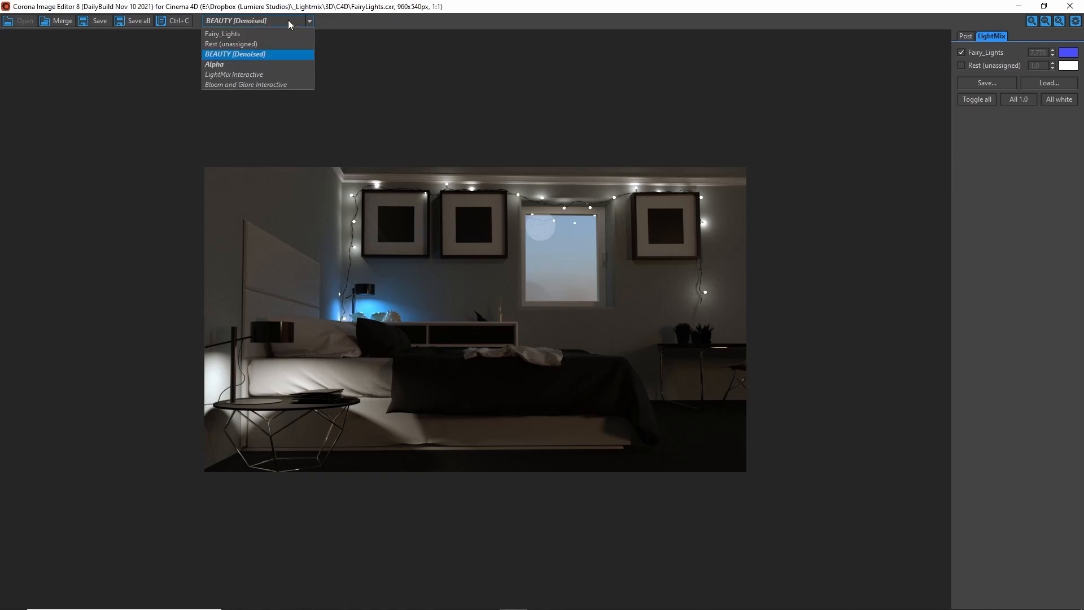
click(268, 75)
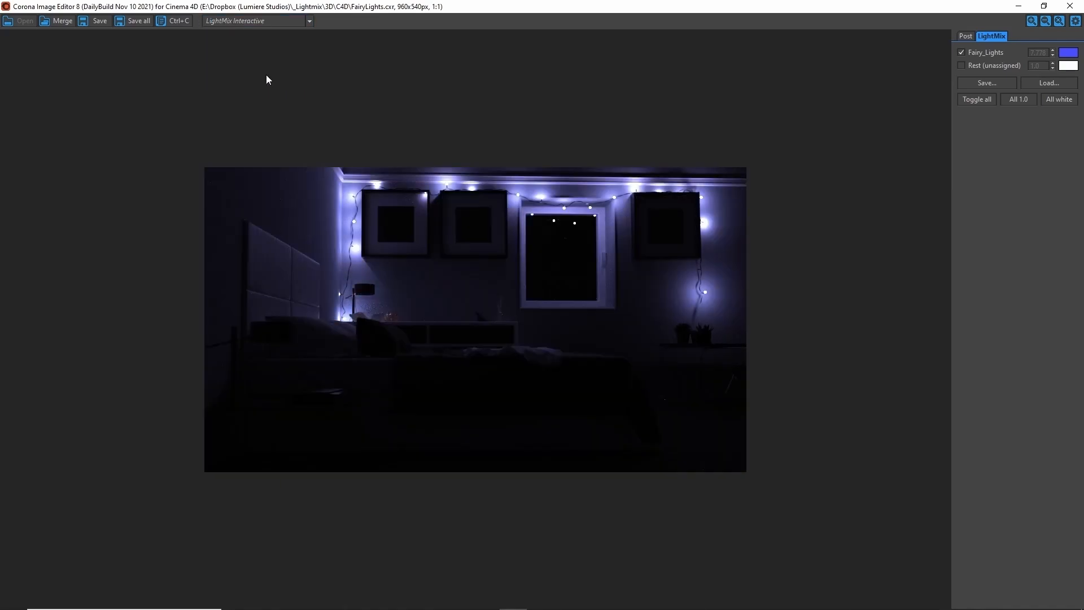
click(266, 21)
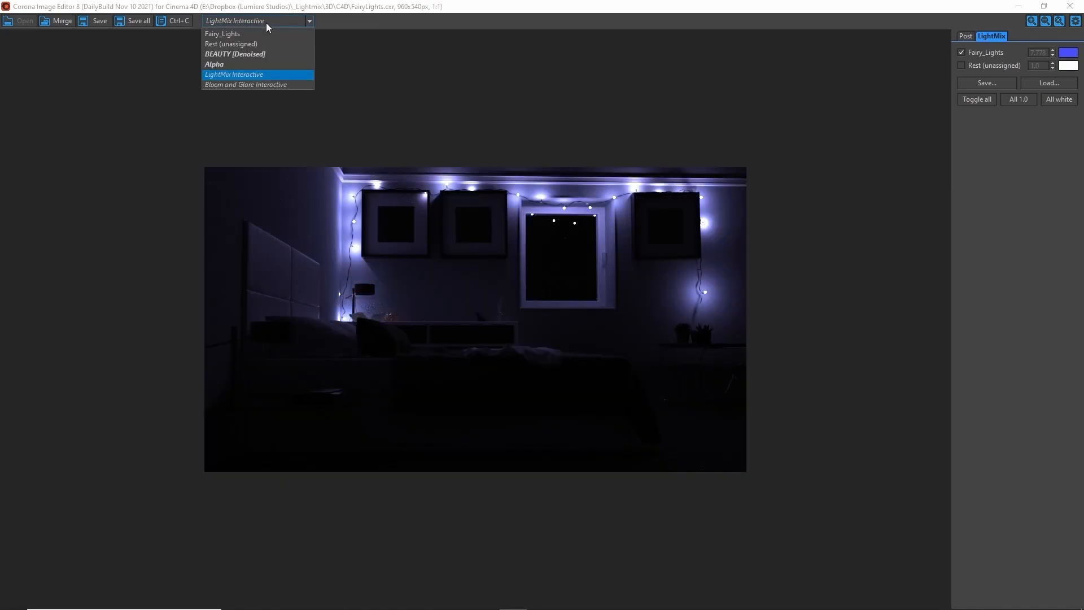
click(254, 54)
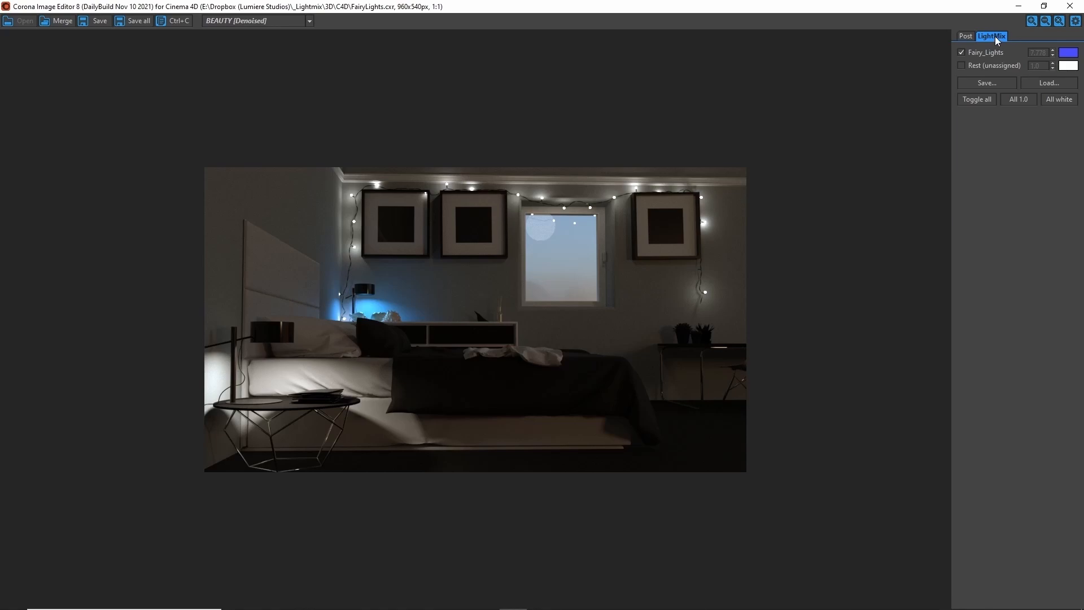
Raise the Fairy_Lights layer's intensity to about 10.66 and tint it pink with a hue of 231
click(1051, 54)
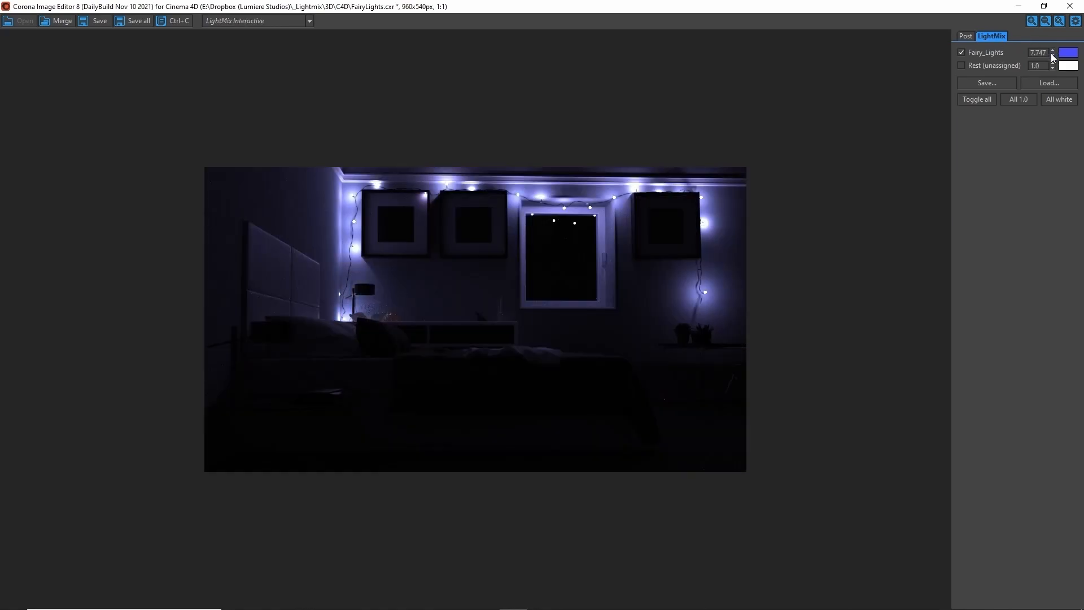
click(1051, 53)
drag(1052, 52, 1050, 260)
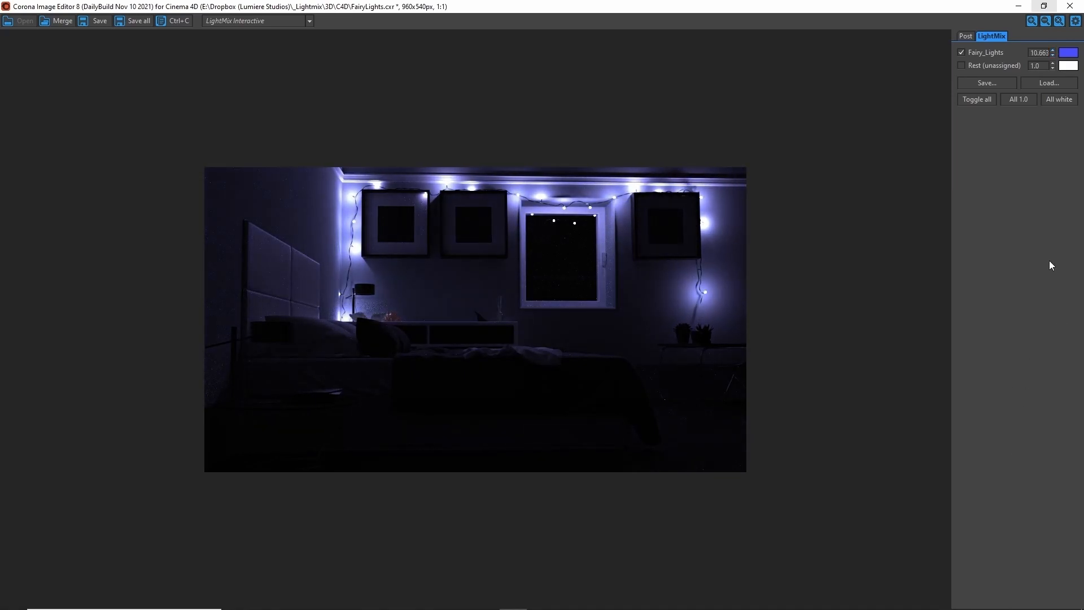
click(1068, 52)
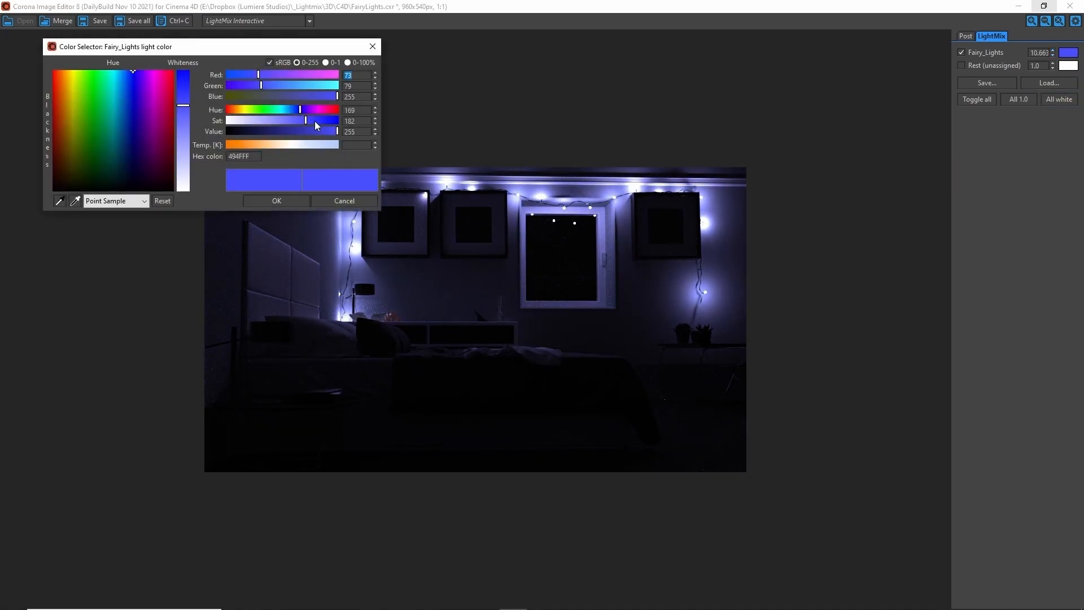
drag(316, 110, 326, 111)
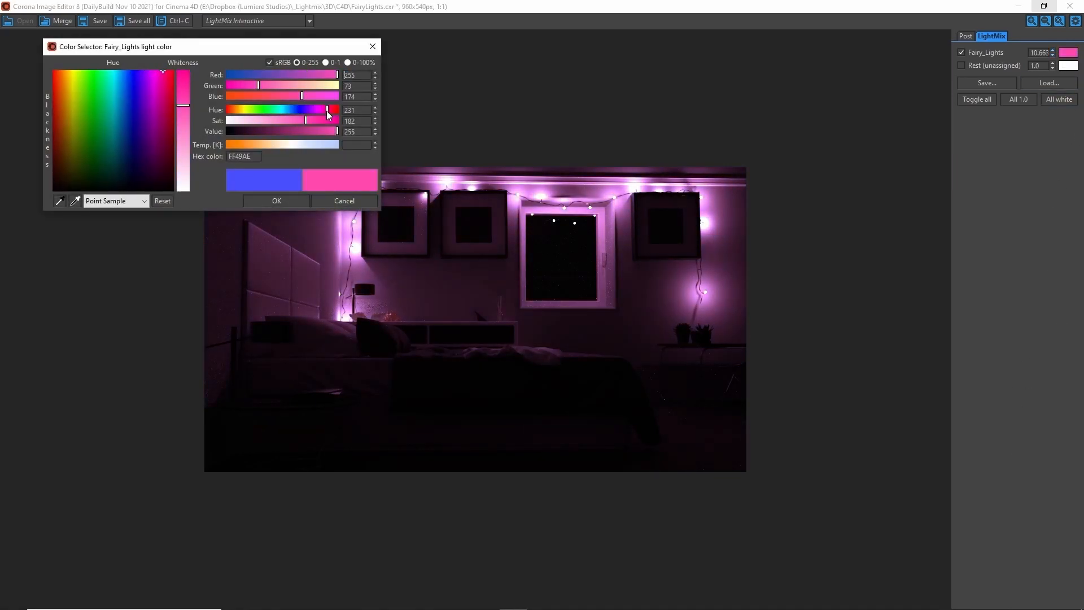
click(277, 199)
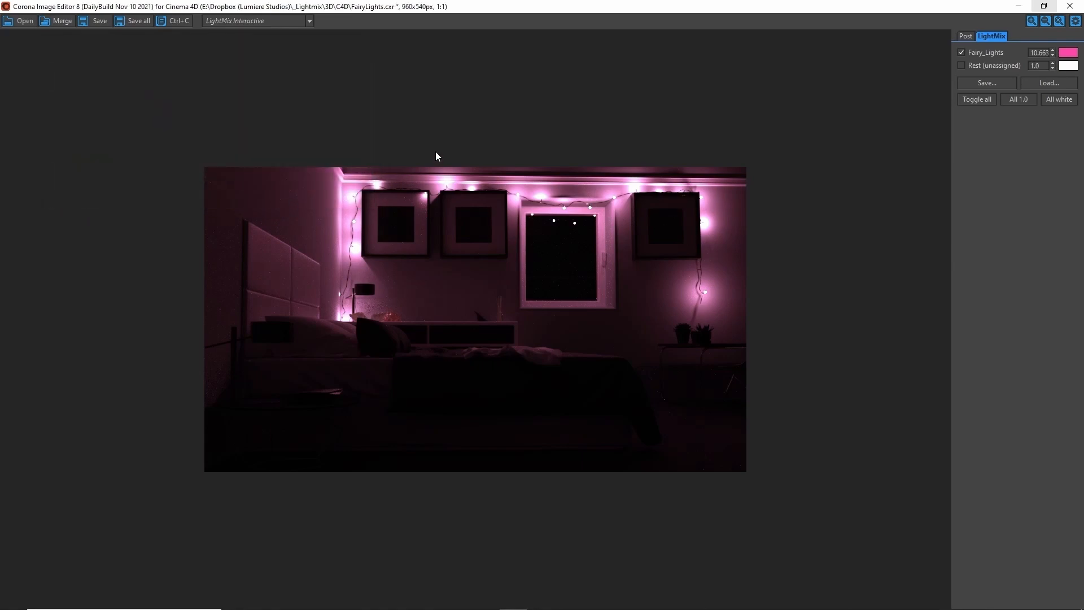
Look over the tone mapping and other post-processing settings, and save the LightMix settings to a configuration file named FairyLightsConfig
click(966, 37)
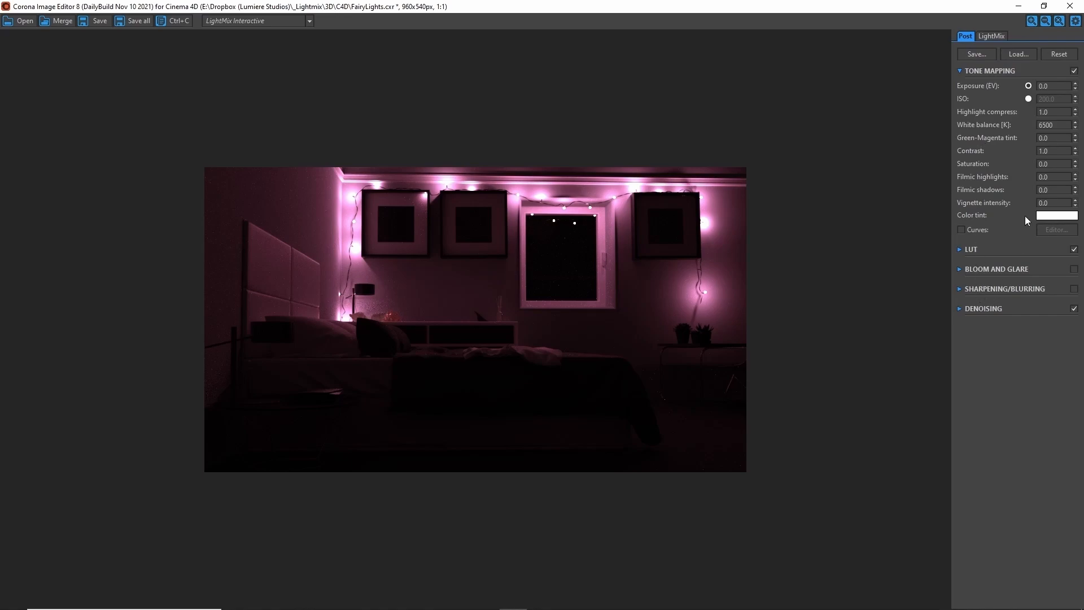
click(993, 36)
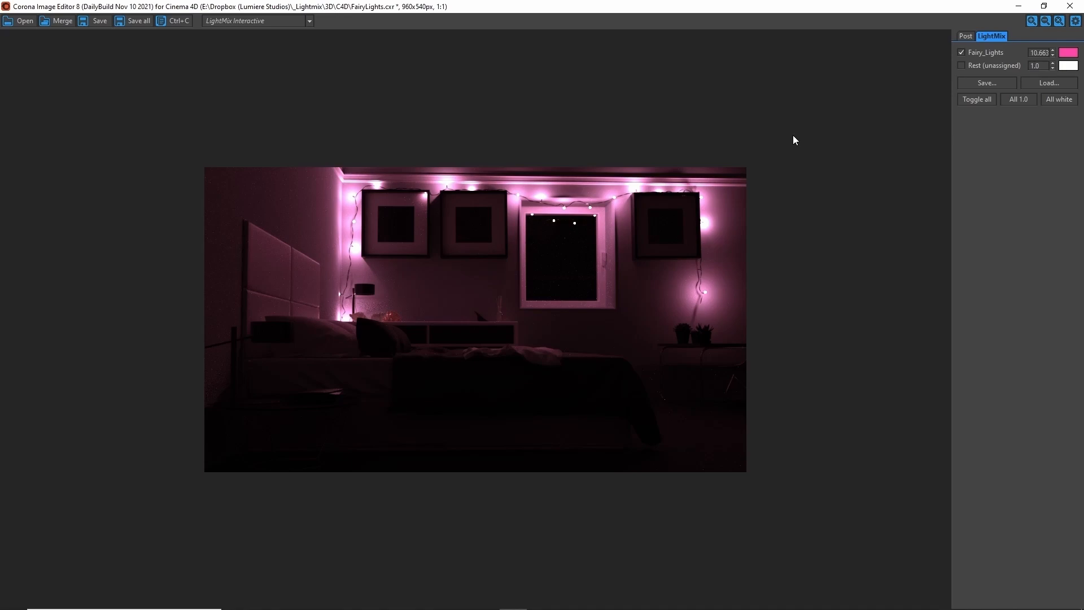
click(967, 83)
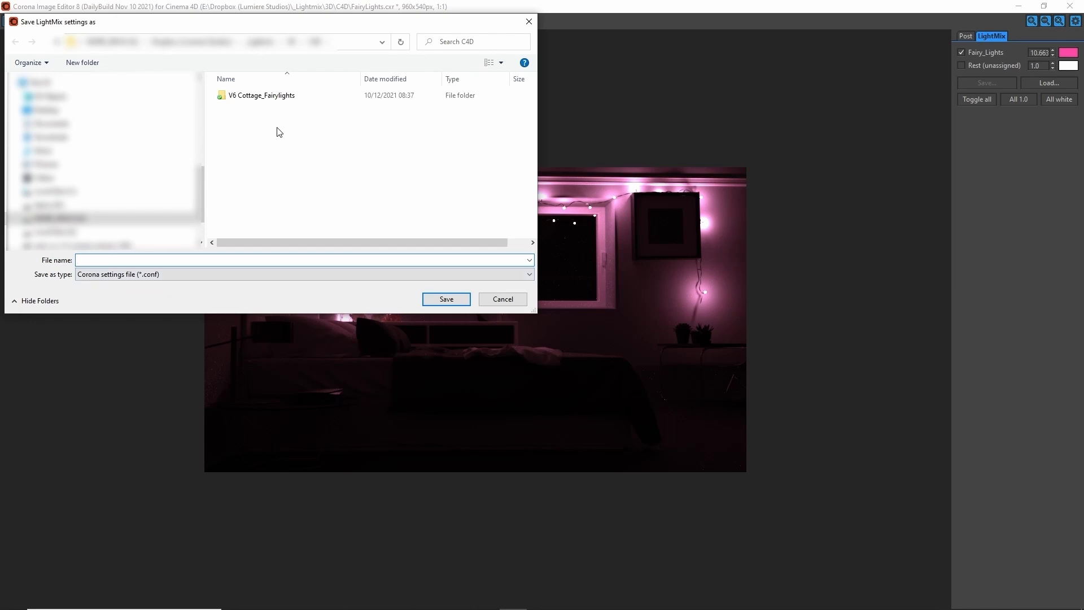
text(FairyLight)
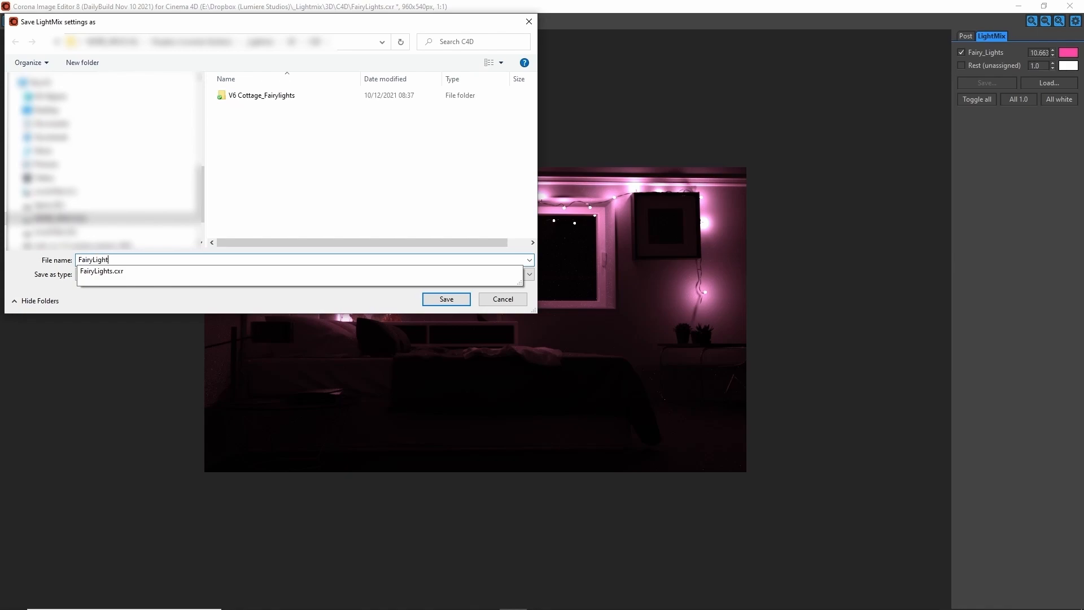
text(sConfig)
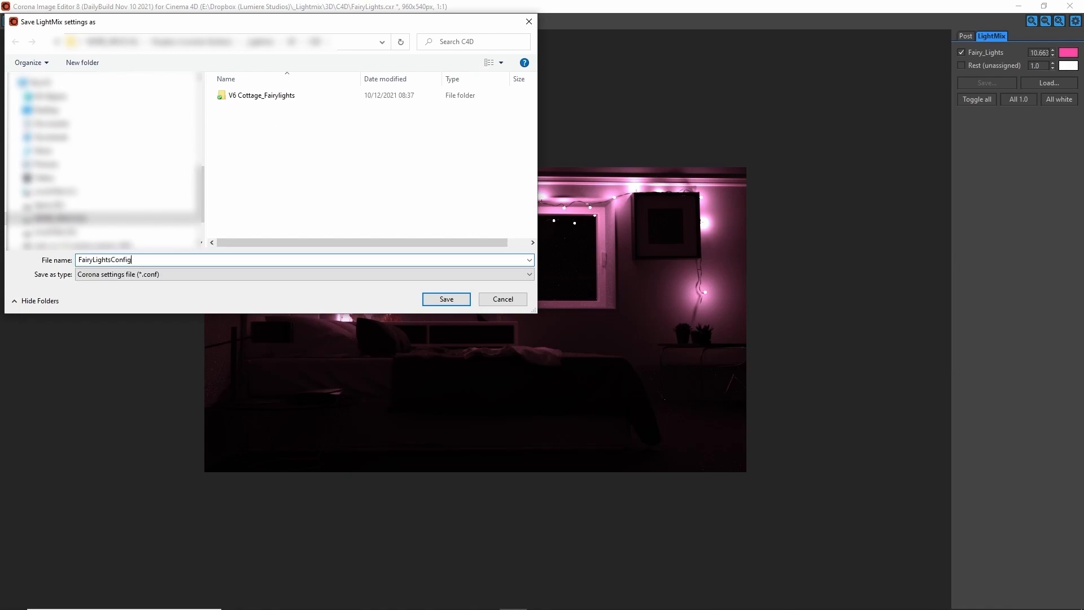
key(Return)
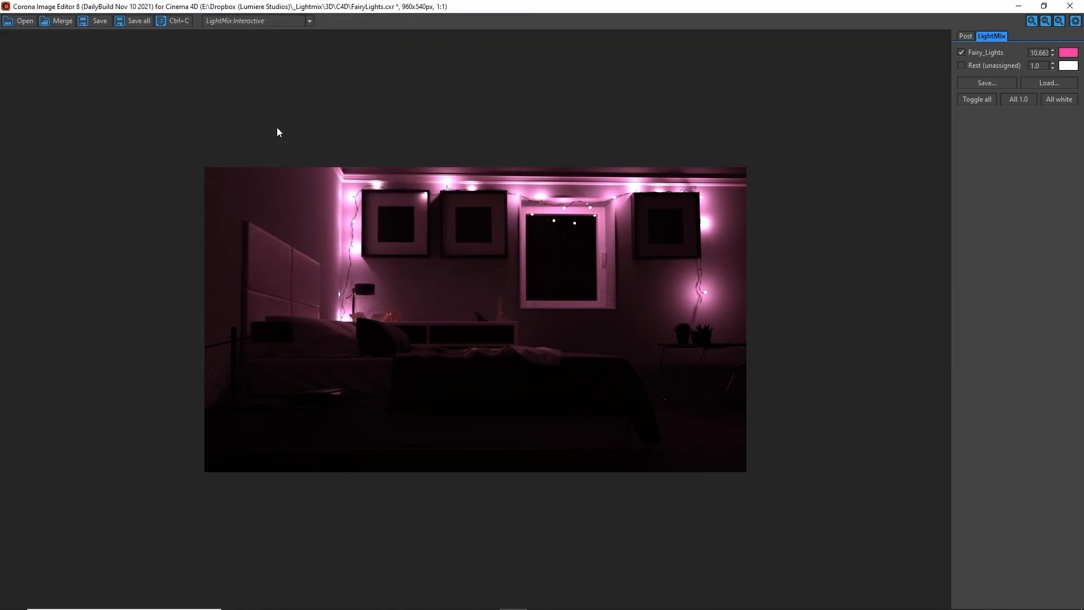
Switch back to the Corona VFB and load FairyLightsConfig.conf into its LightMix settings
key(alt+Tab)
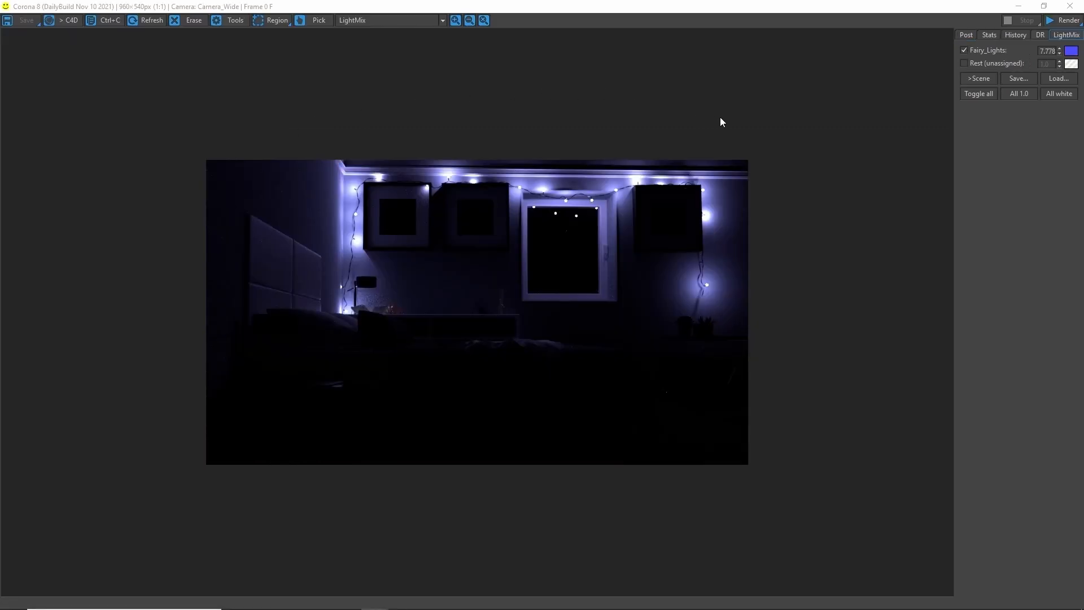
click(1049, 78)
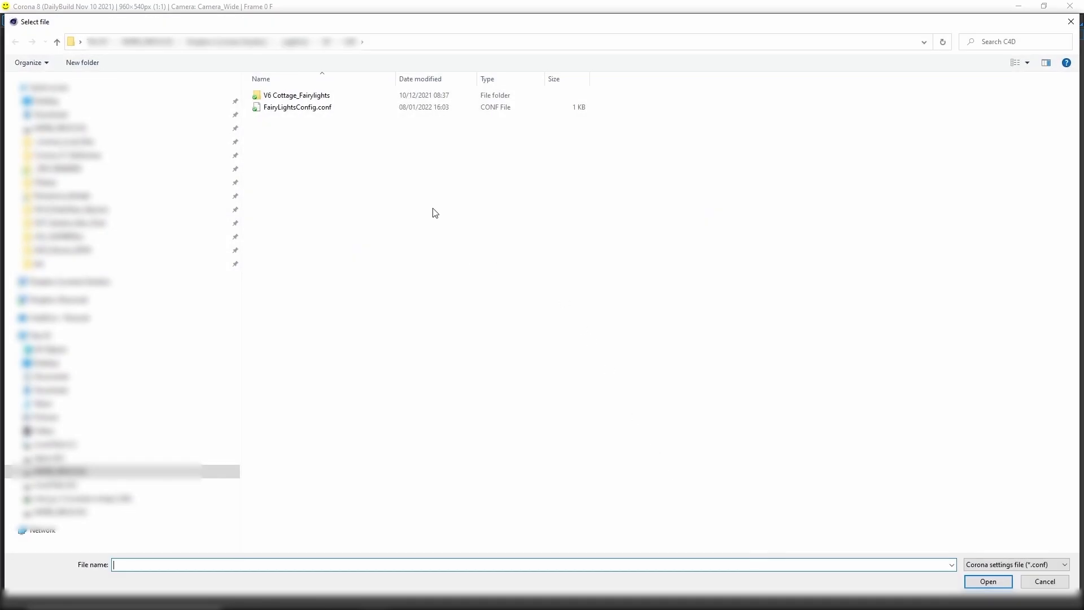
double_click(467, 107)
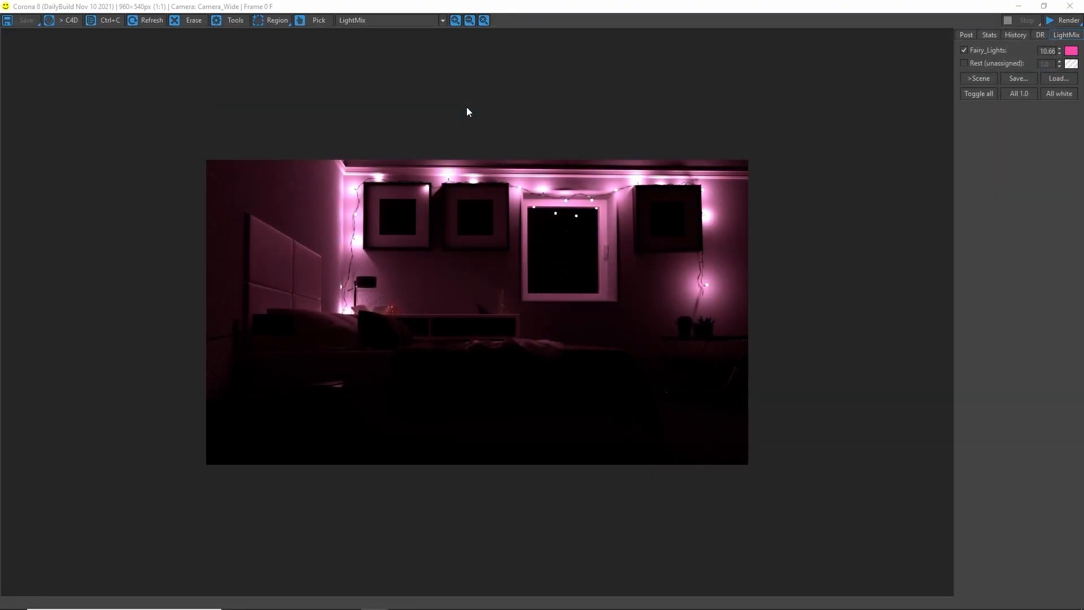